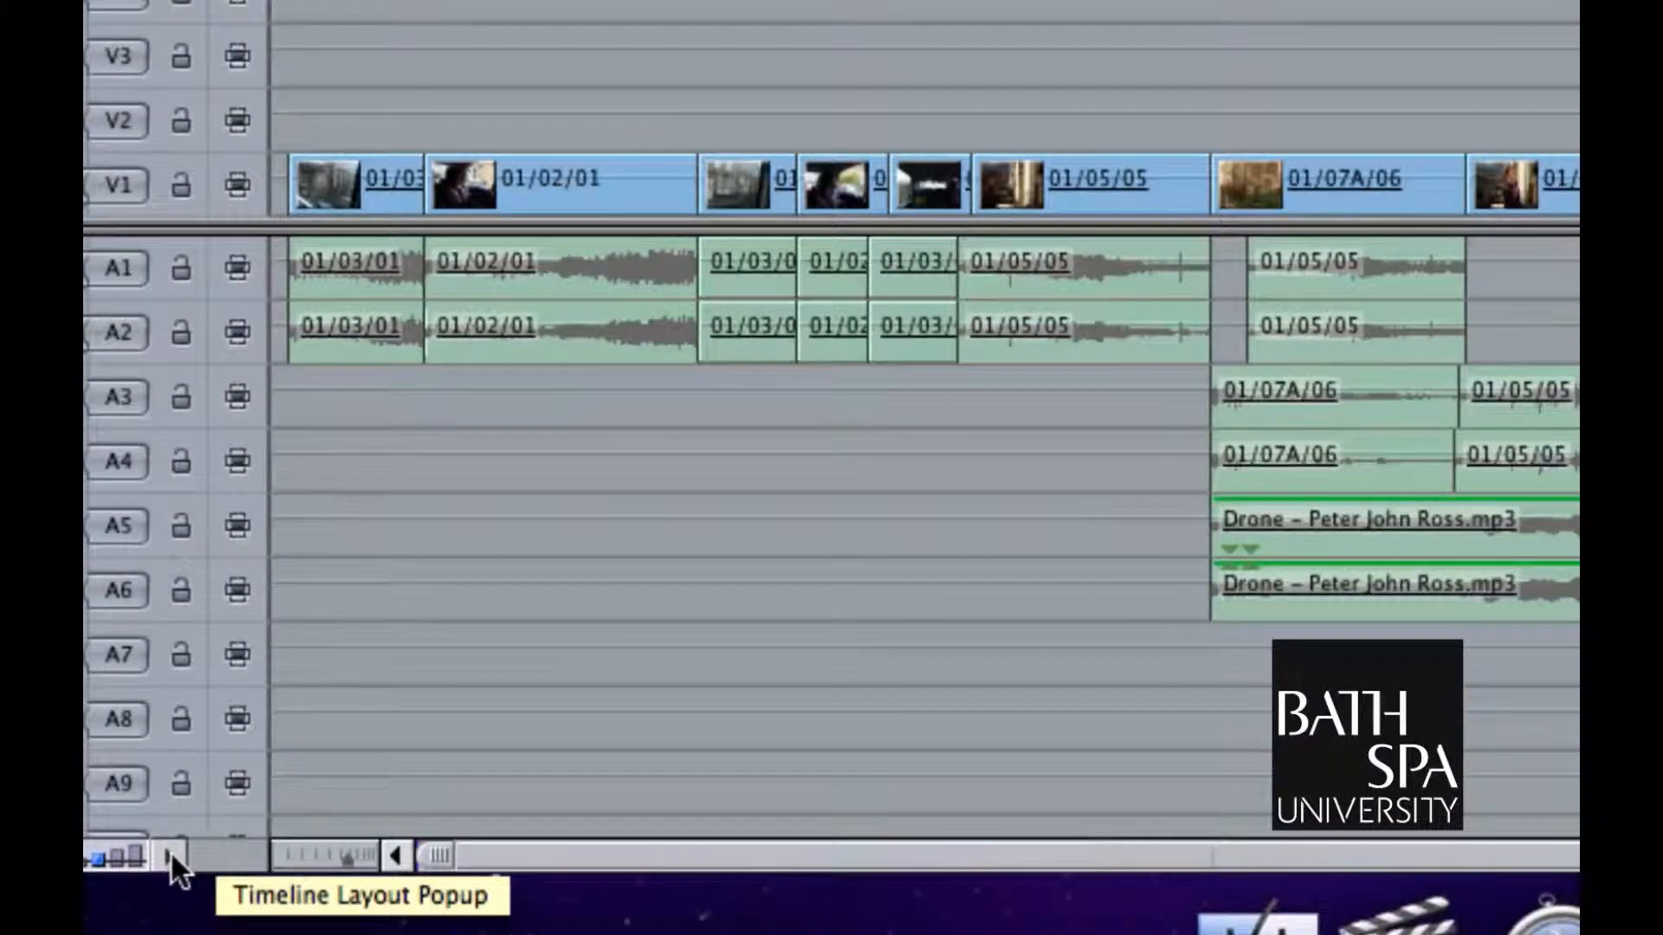
# Hide the audio waveforms on the timeline clips and show them again
pyautogui.click(170, 852)
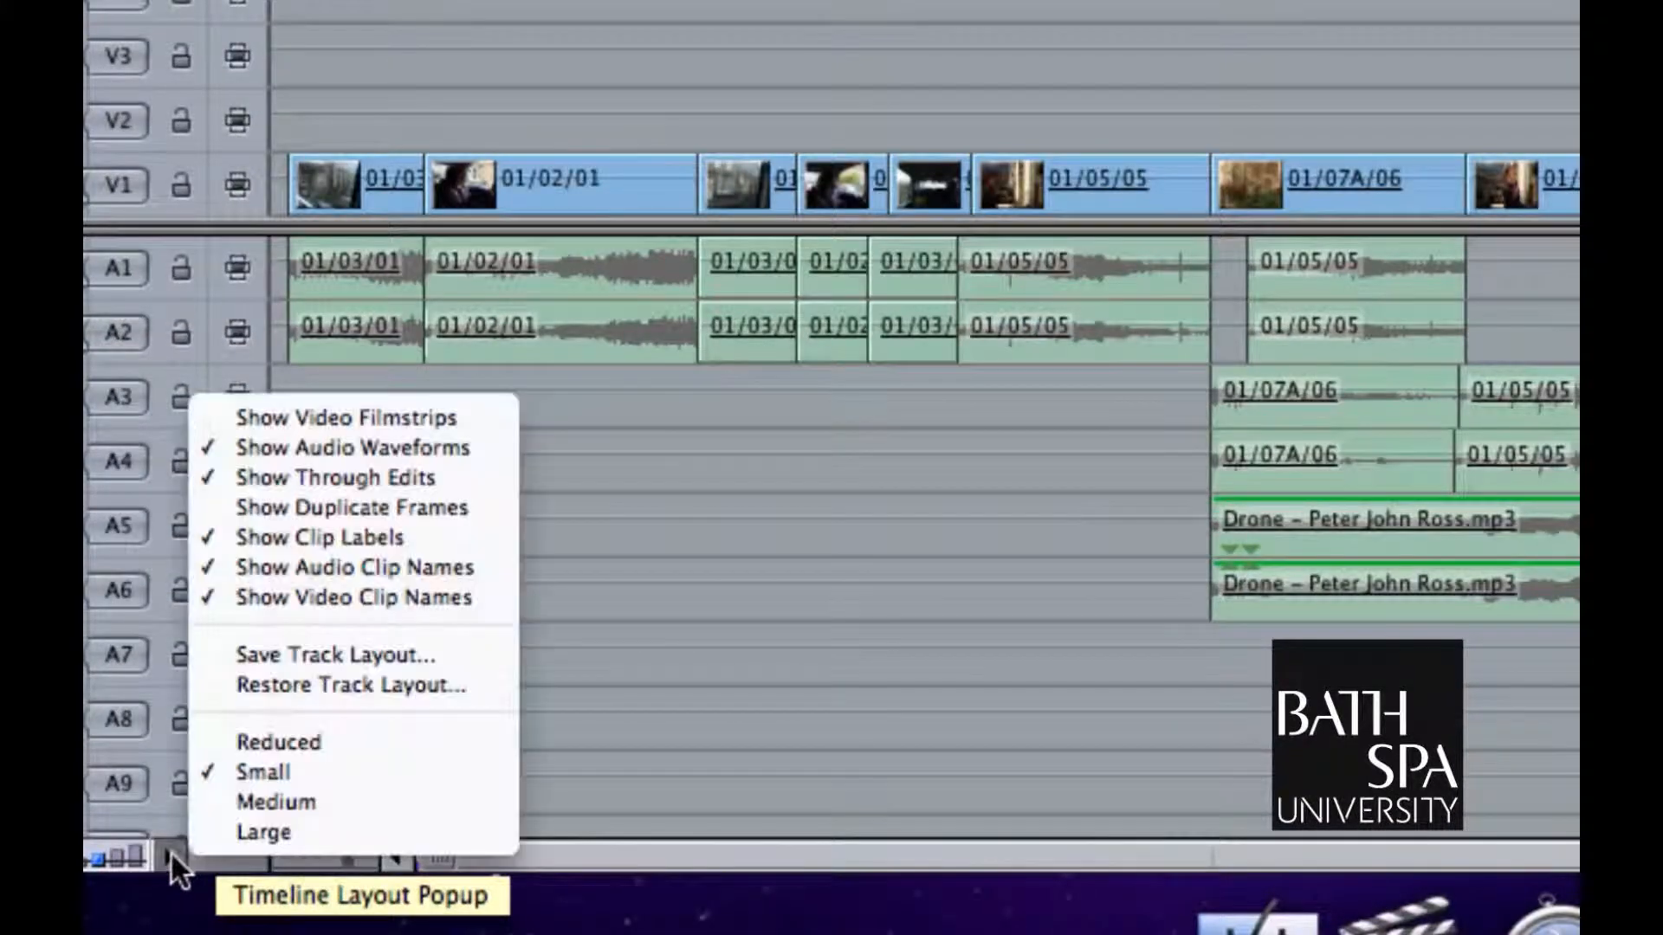
pyautogui.click(320, 450)
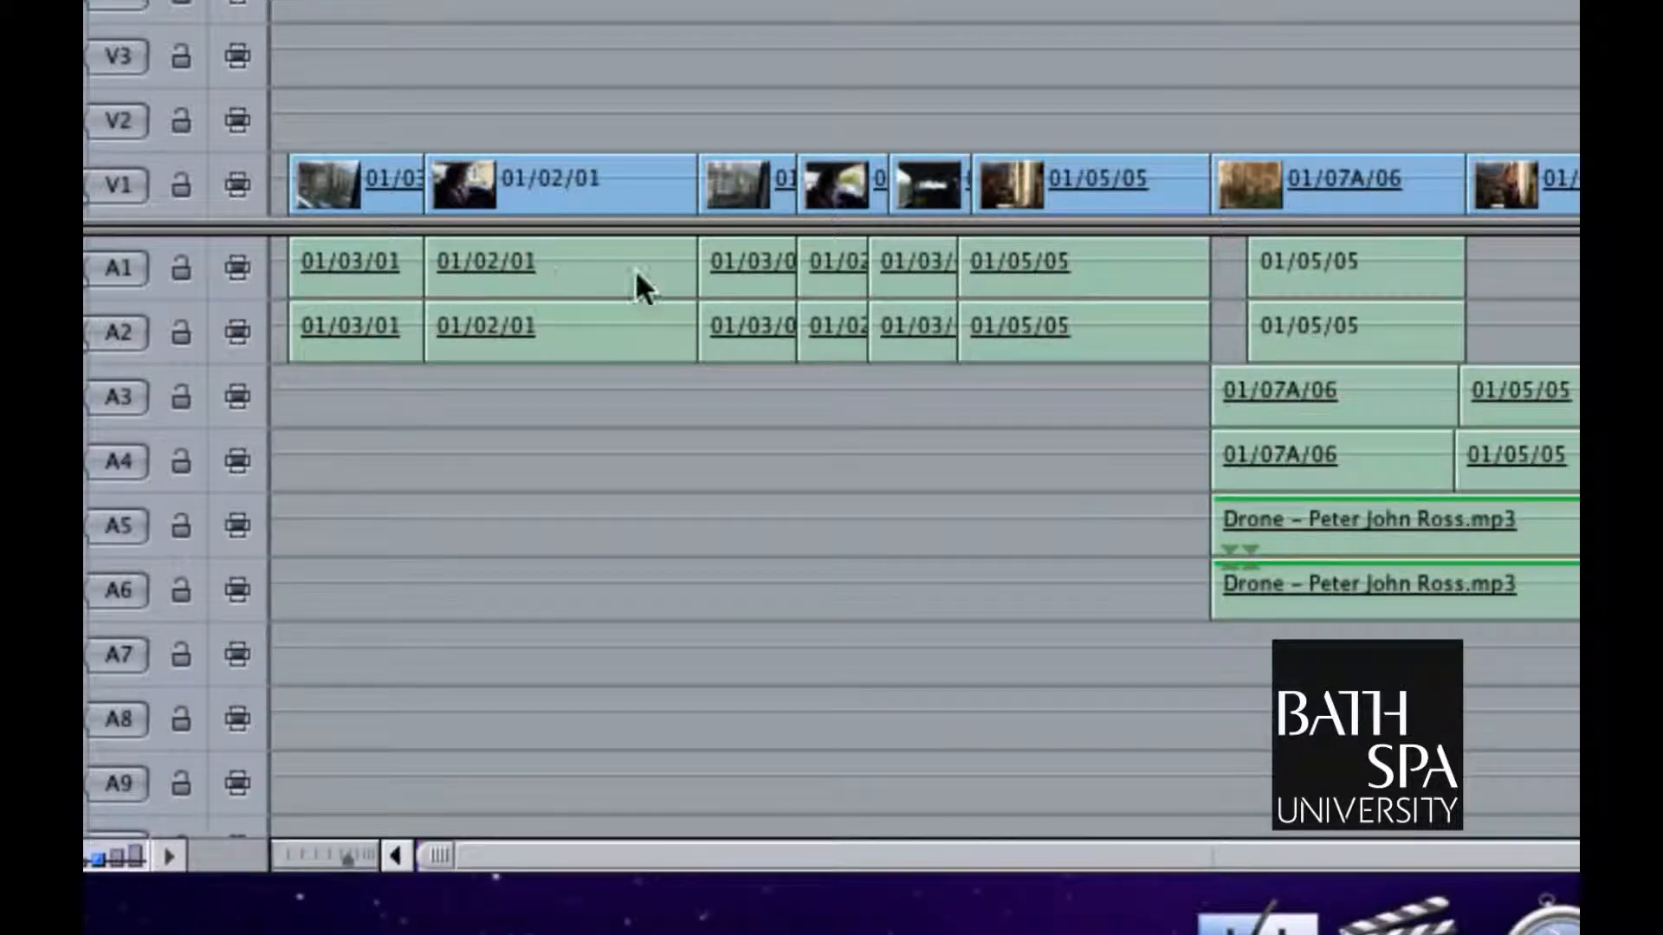
pyautogui.click(170, 856)
pyautogui.click(294, 448)
# Examine the clips' audio waveforms at closer and wider timeline zoom levels
pyautogui.press('super+equal')
pyautogui.press('super+equal')
pyautogui.press('super+equal')
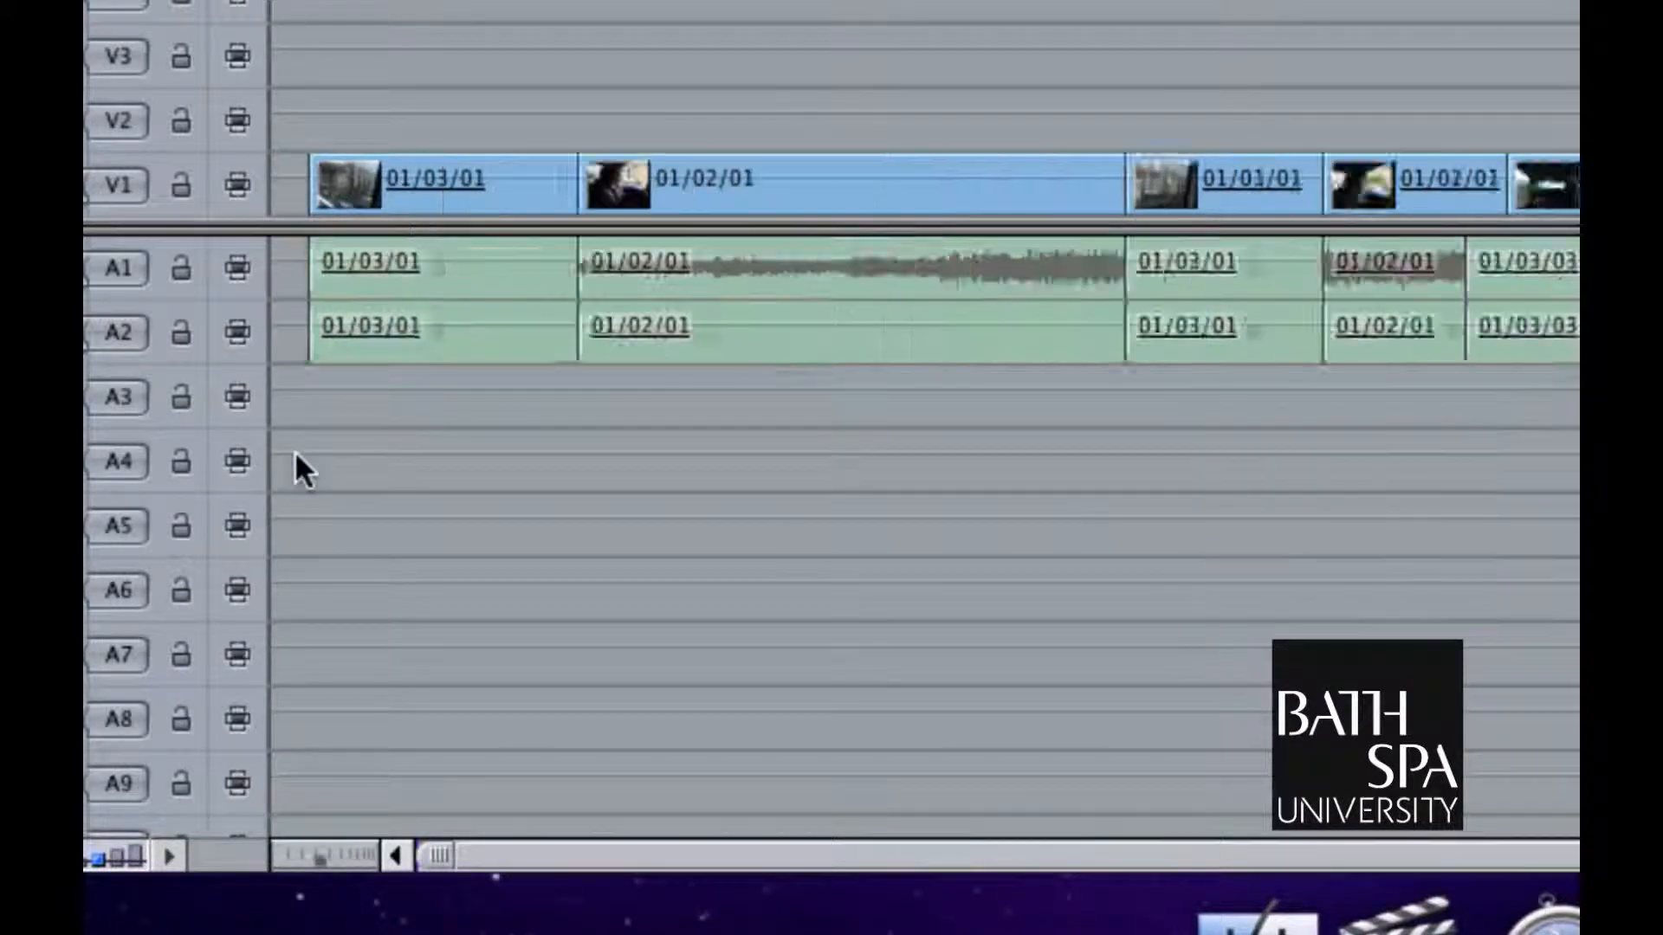
pyautogui.press('super+minus')
pyautogui.press('super+minus')
pyautogui.press('super+minus')
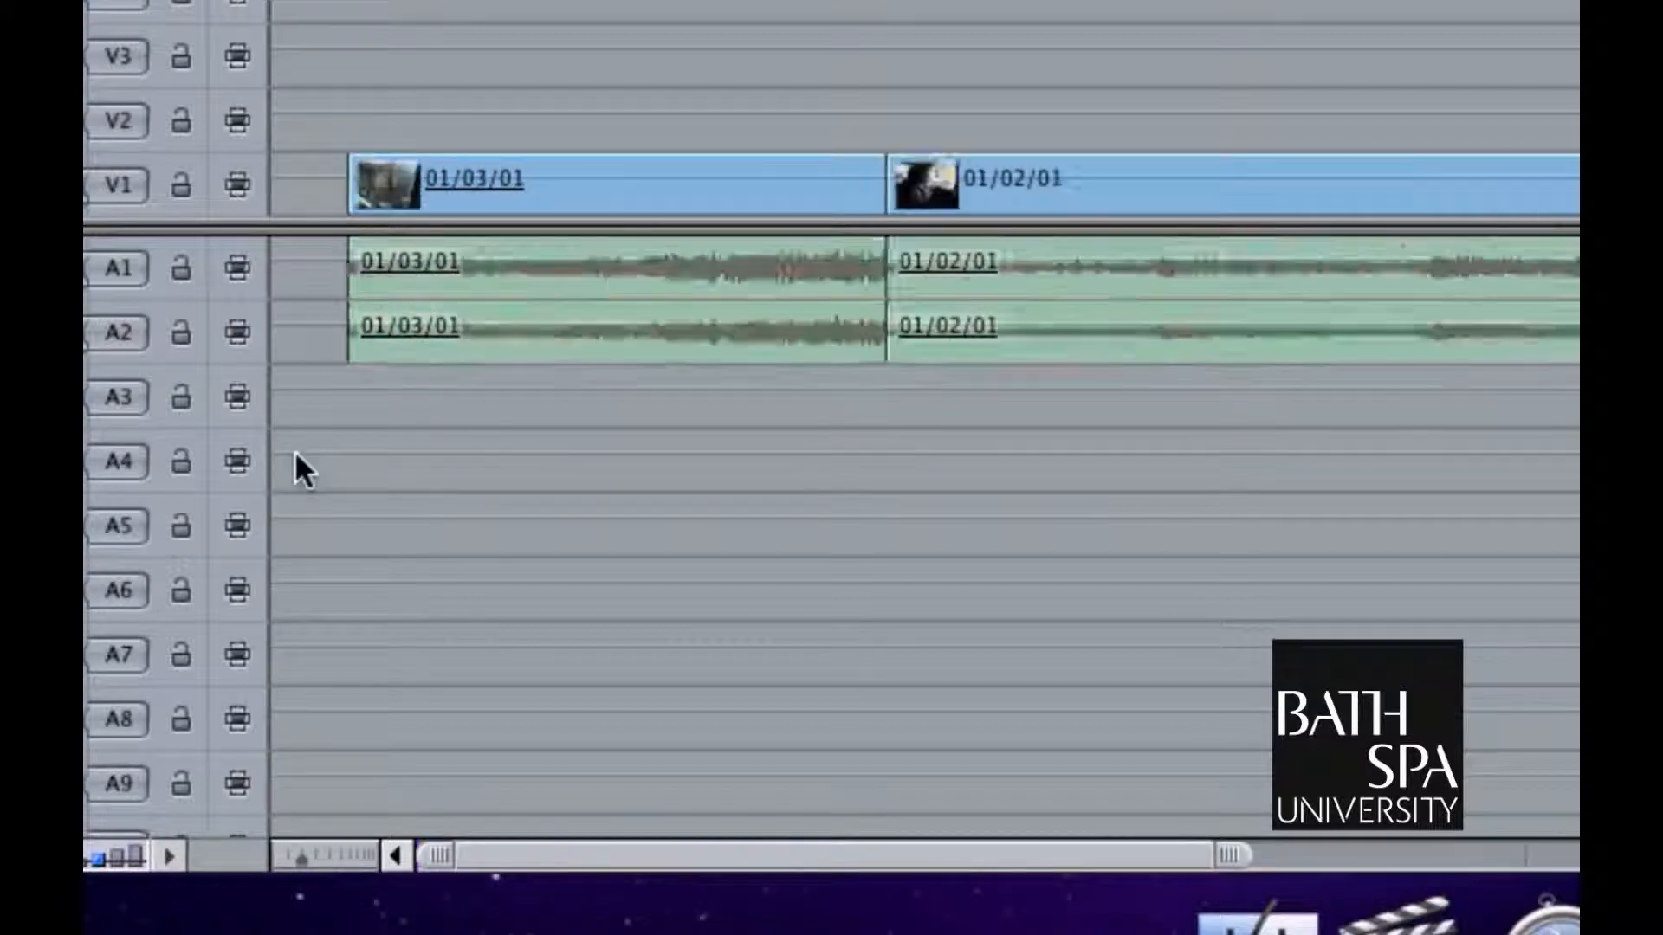
pyautogui.press('super+minus')
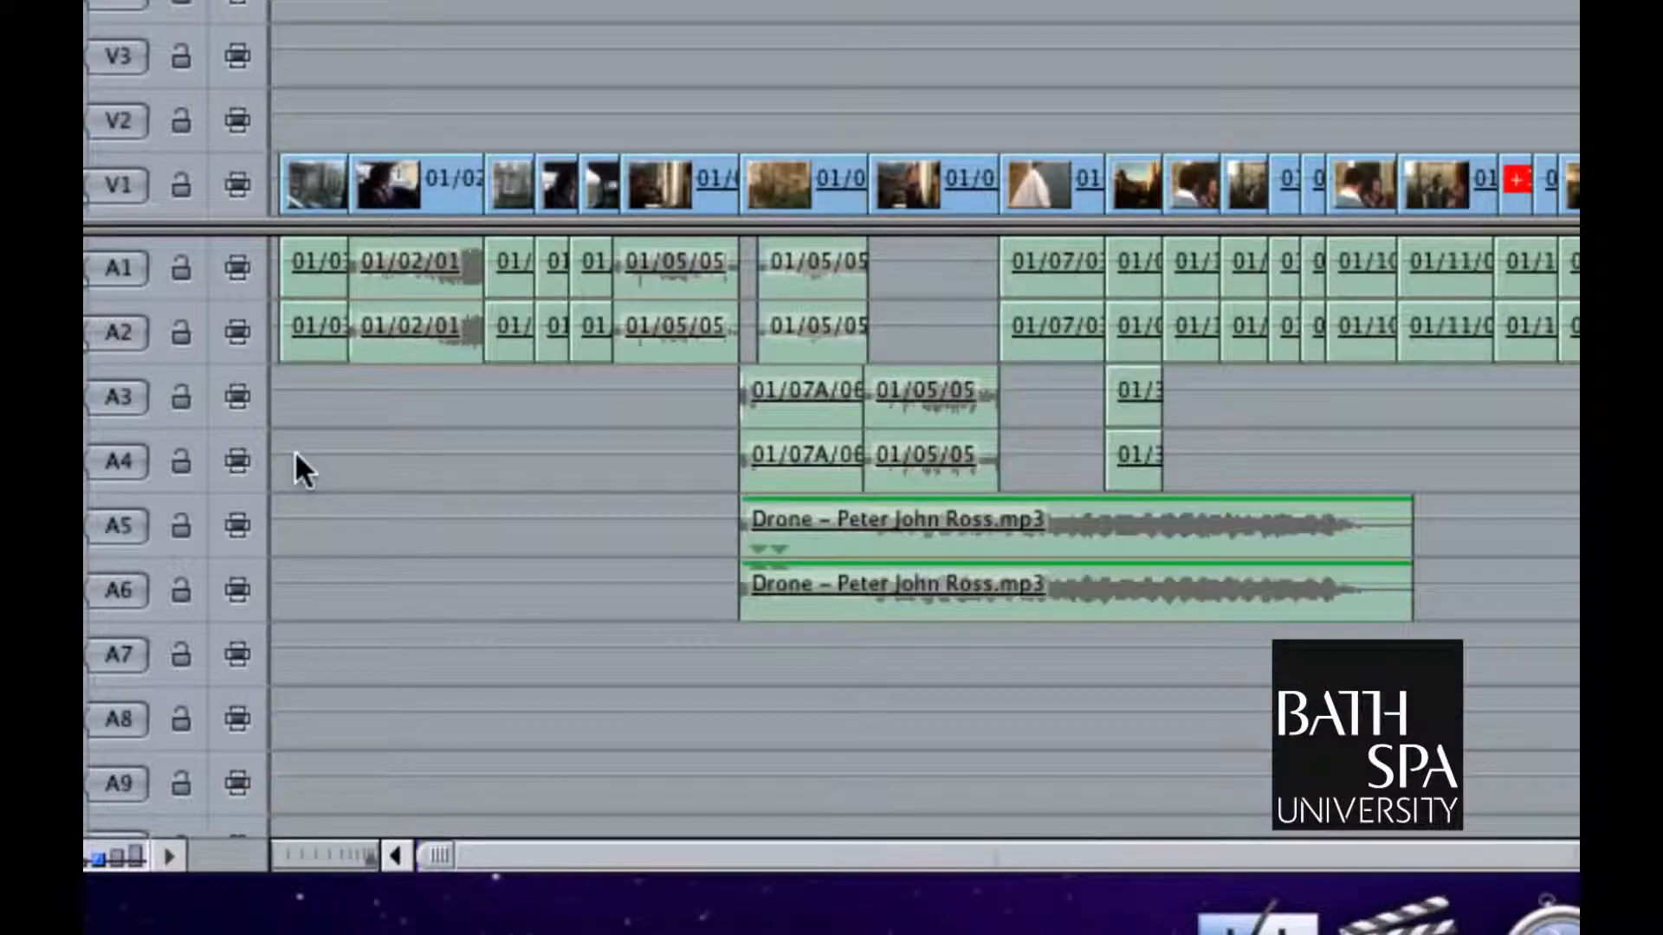
pyautogui.rightClick(251, 725)
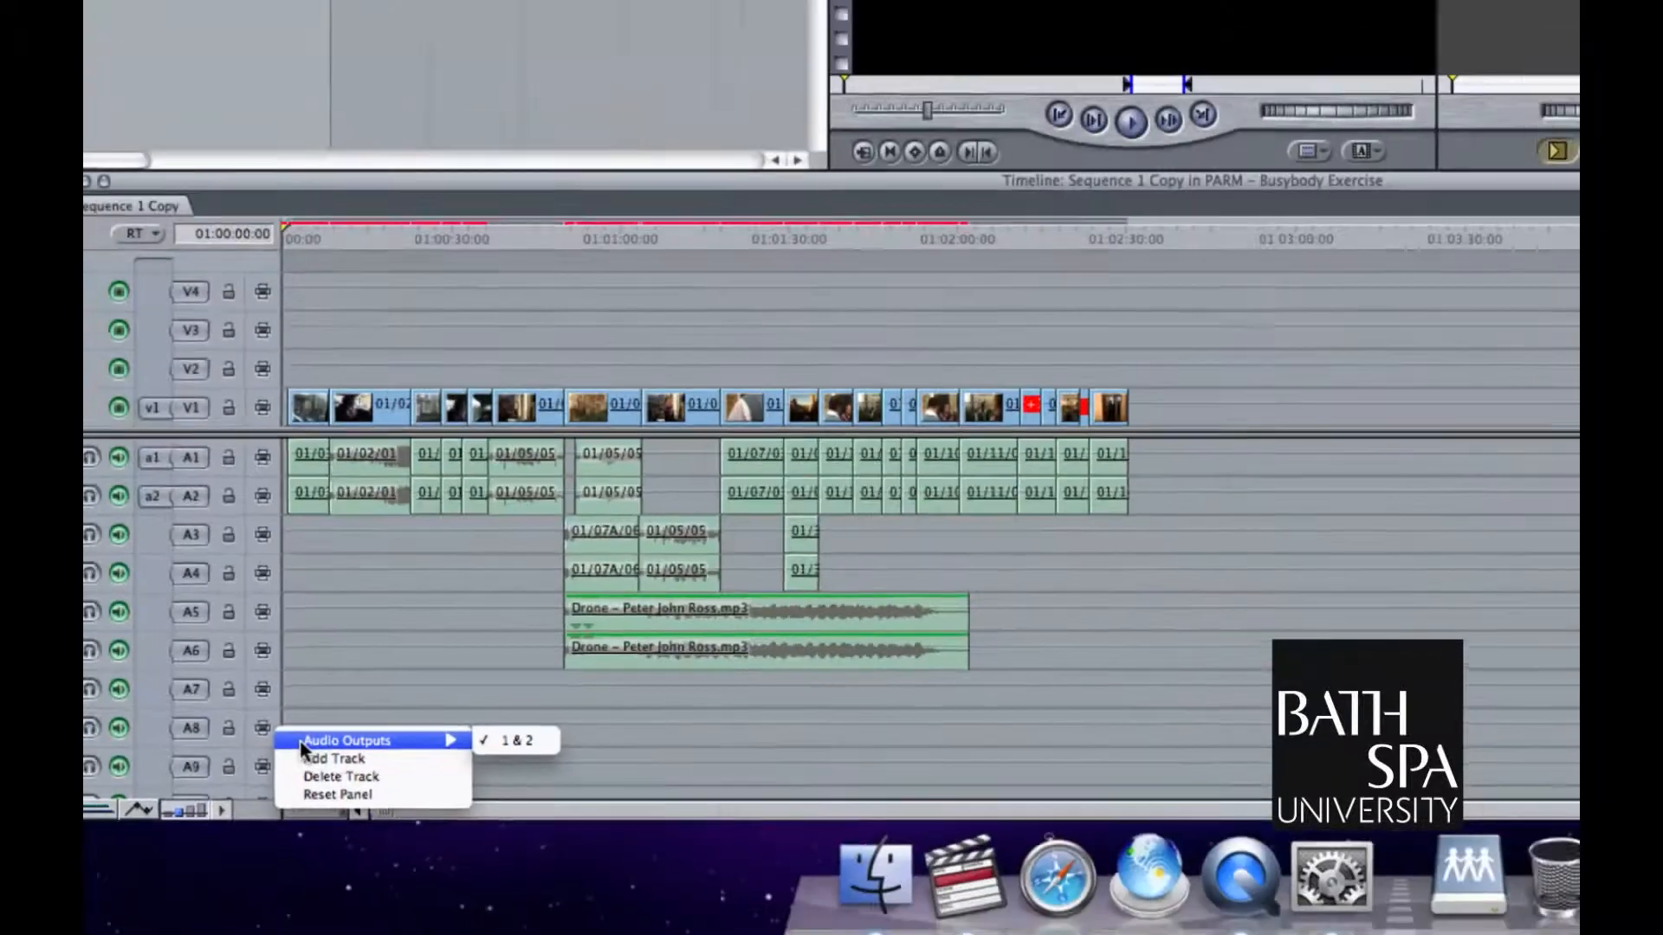
pyautogui.click(296, 738)
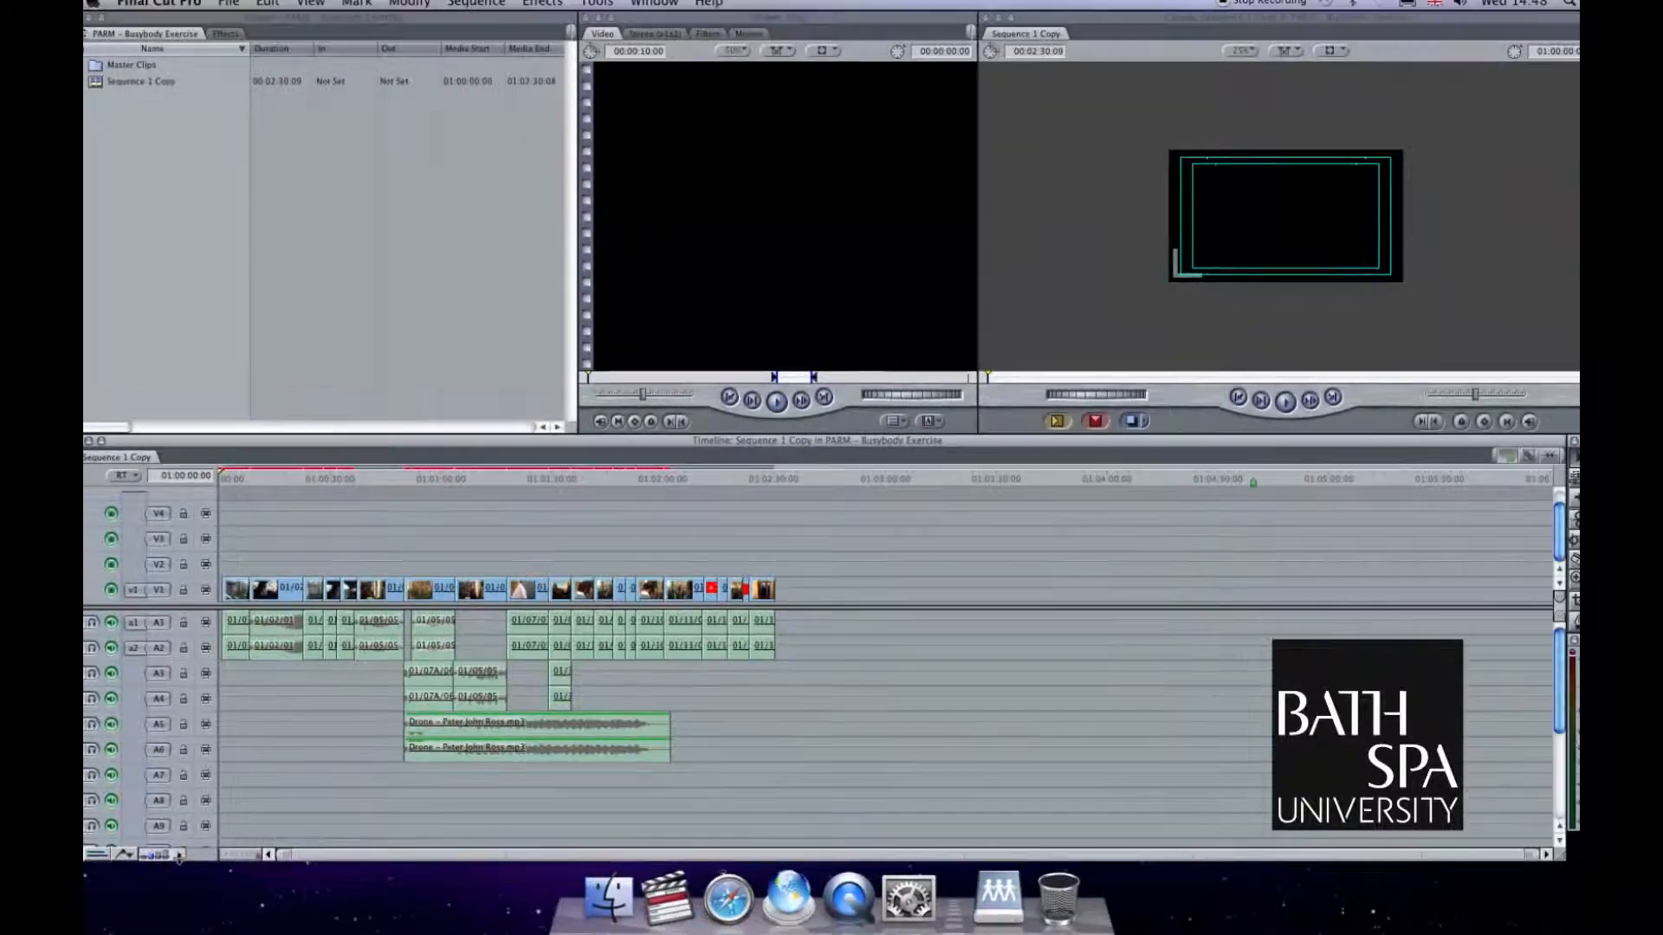
pyautogui.click(179, 856)
pyautogui.click(179, 856)
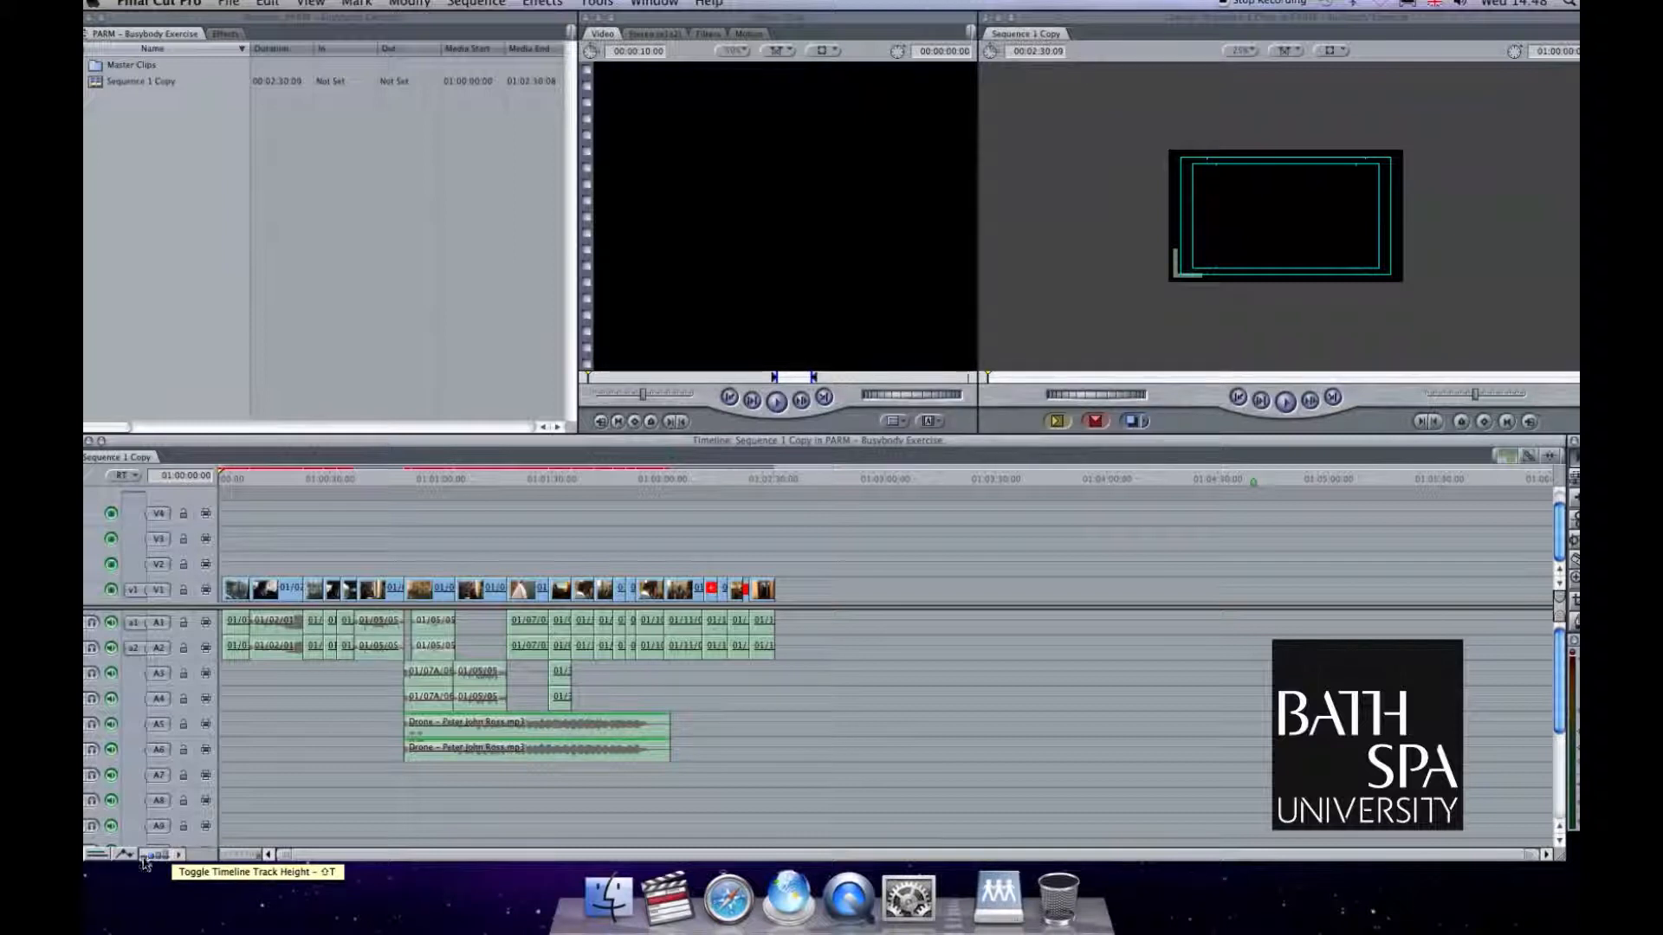
# Try the reduced and large track heights in the timeline, ending on the medium height
pyautogui.click(145, 857)
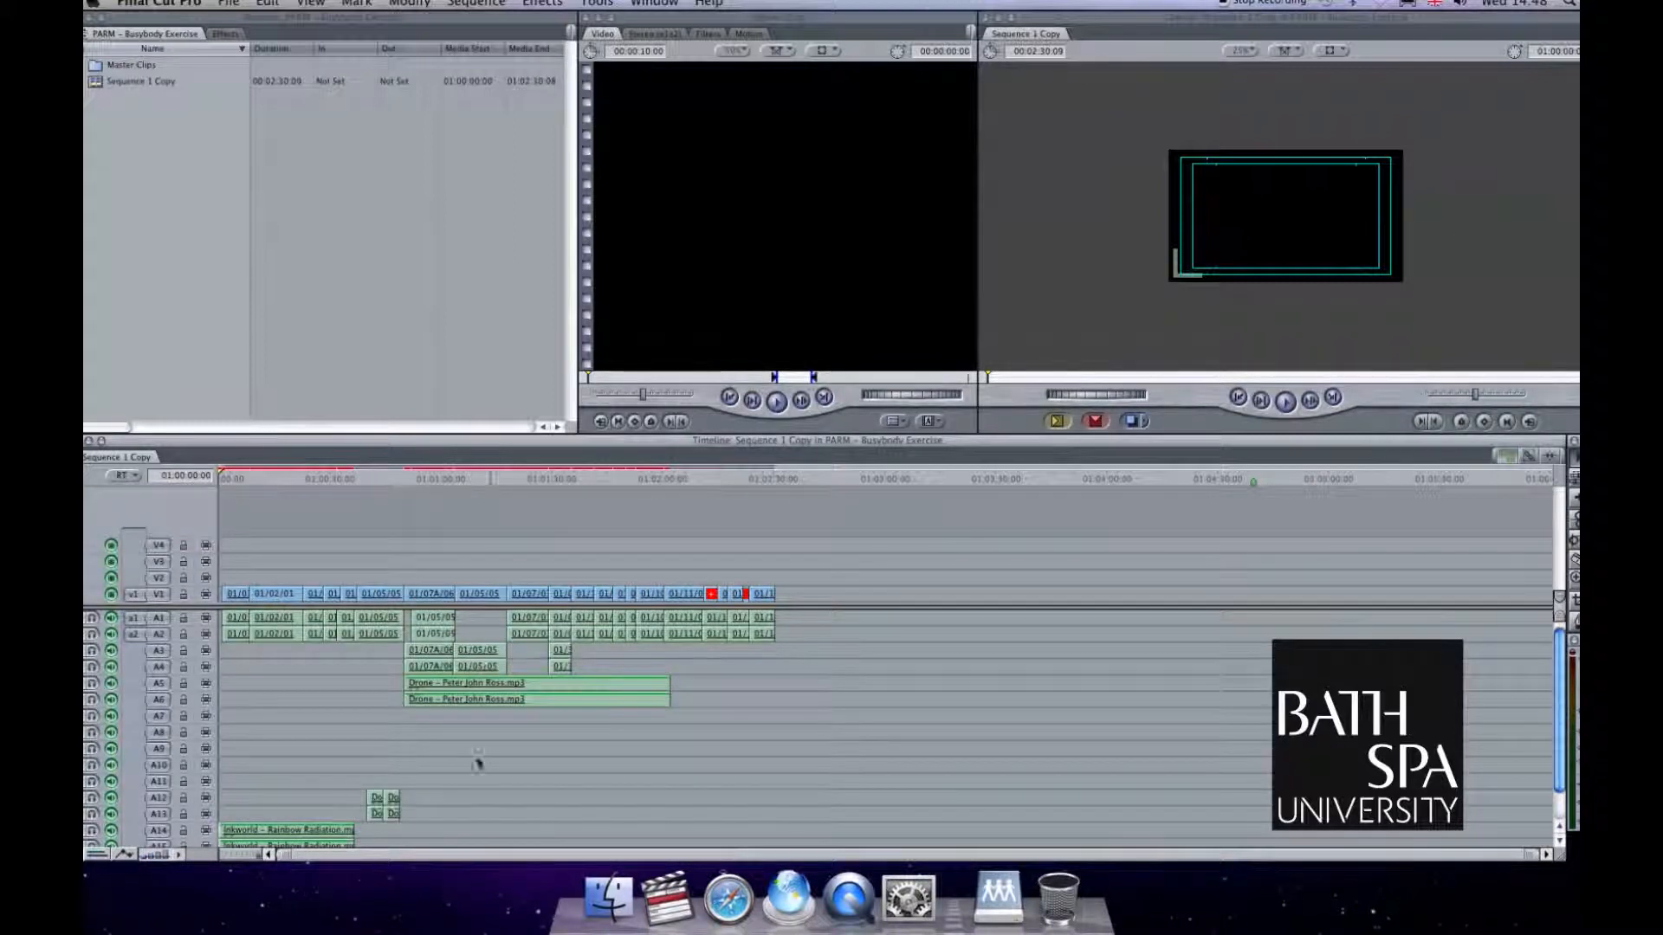
pyautogui.click(159, 857)
pyautogui.click(168, 857)
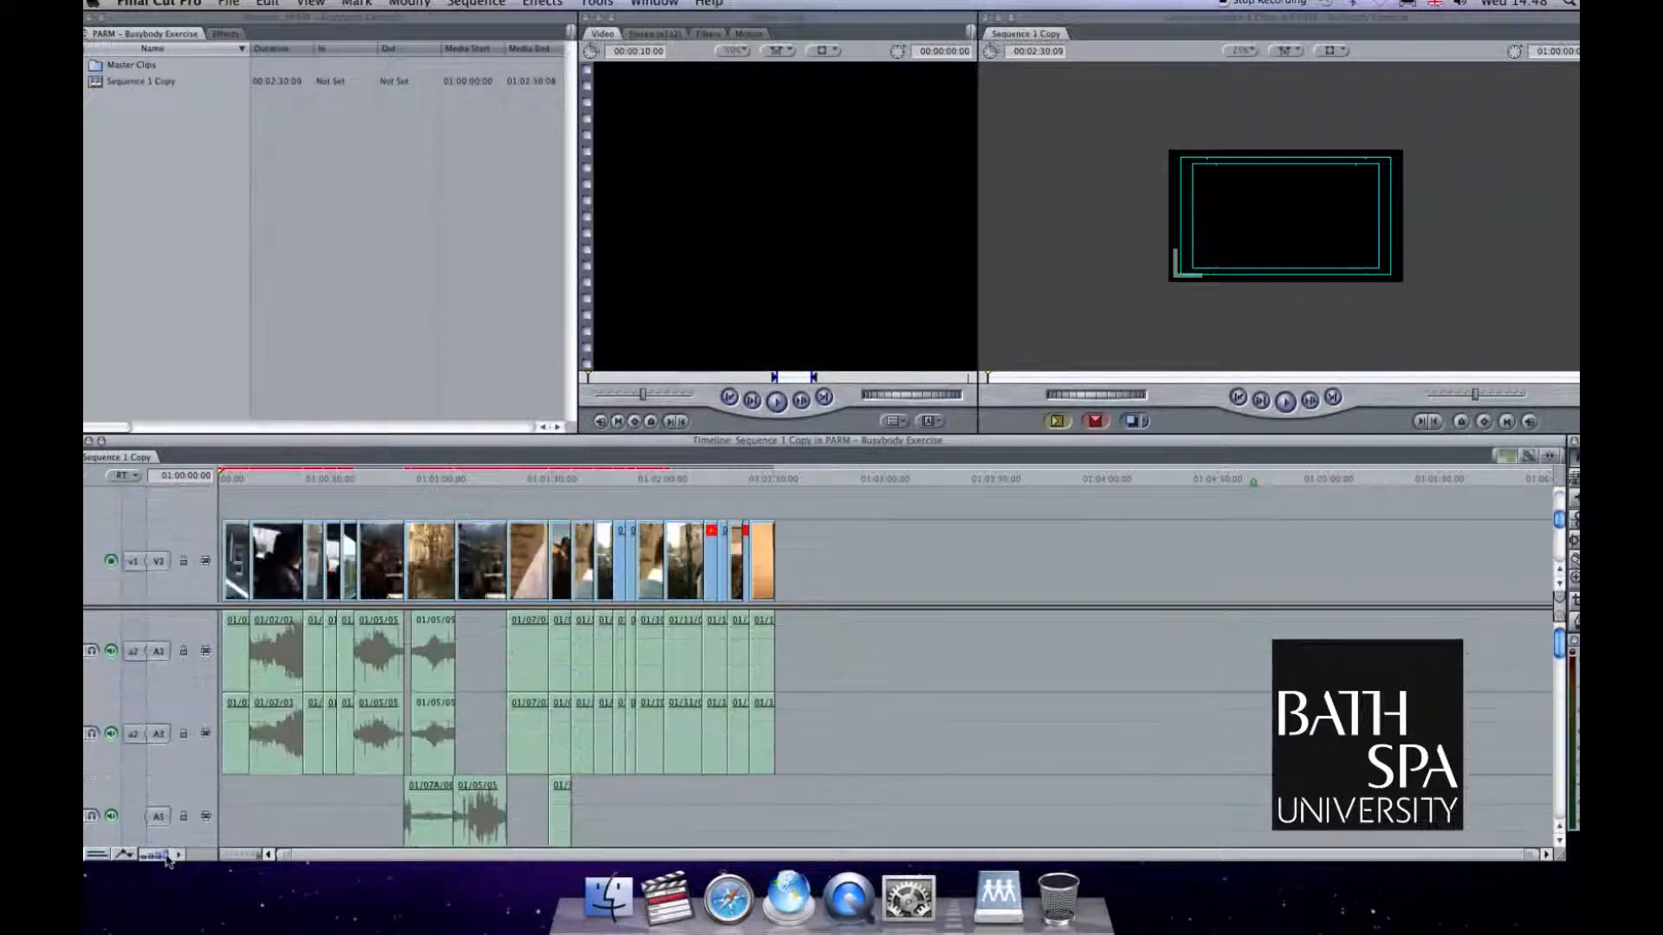
pyautogui.click(160, 857)
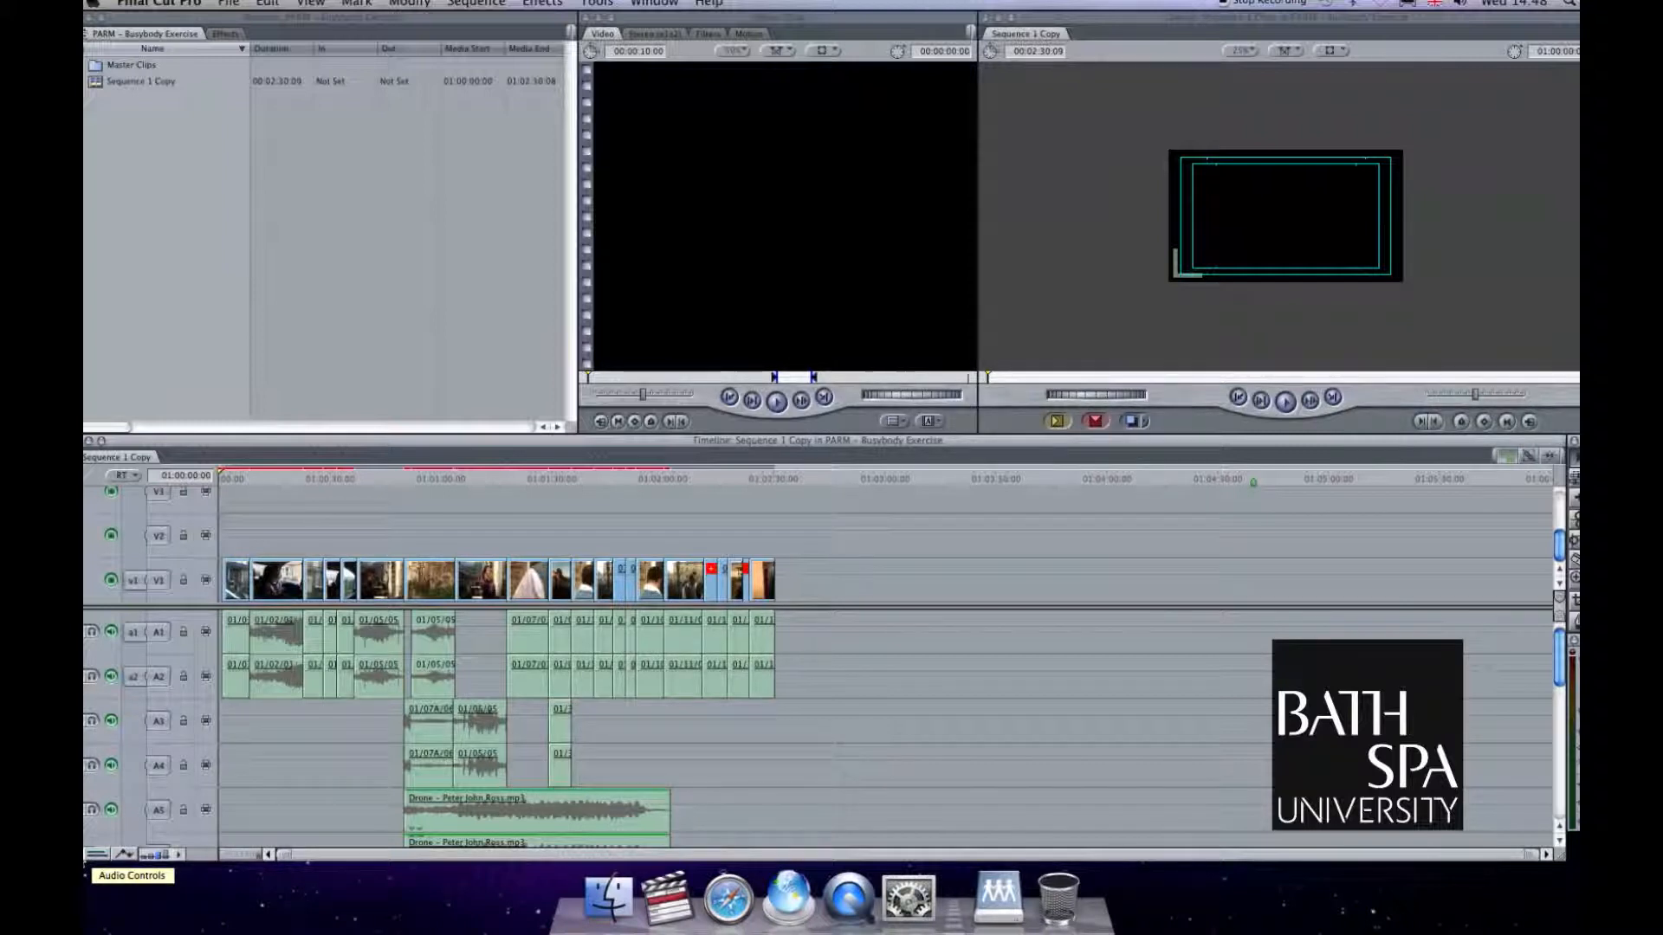
# Hide and reshow the timeline's audio track controls, and try the solo control on track A2
pyautogui.click(97, 854)
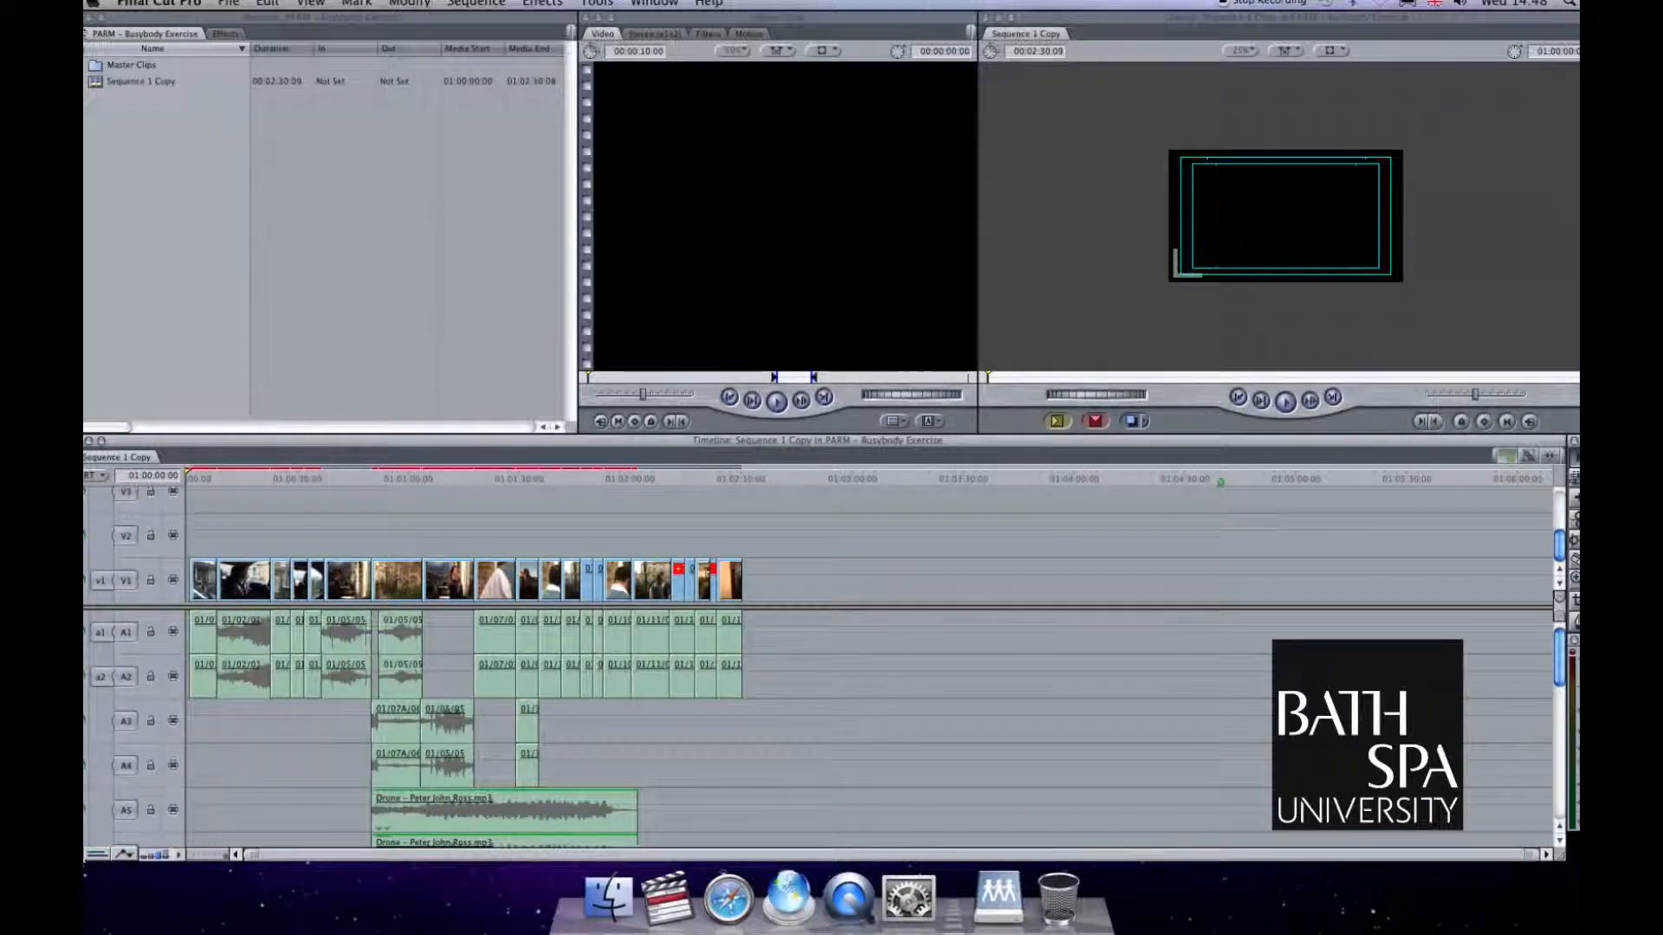
pyautogui.click(97, 854)
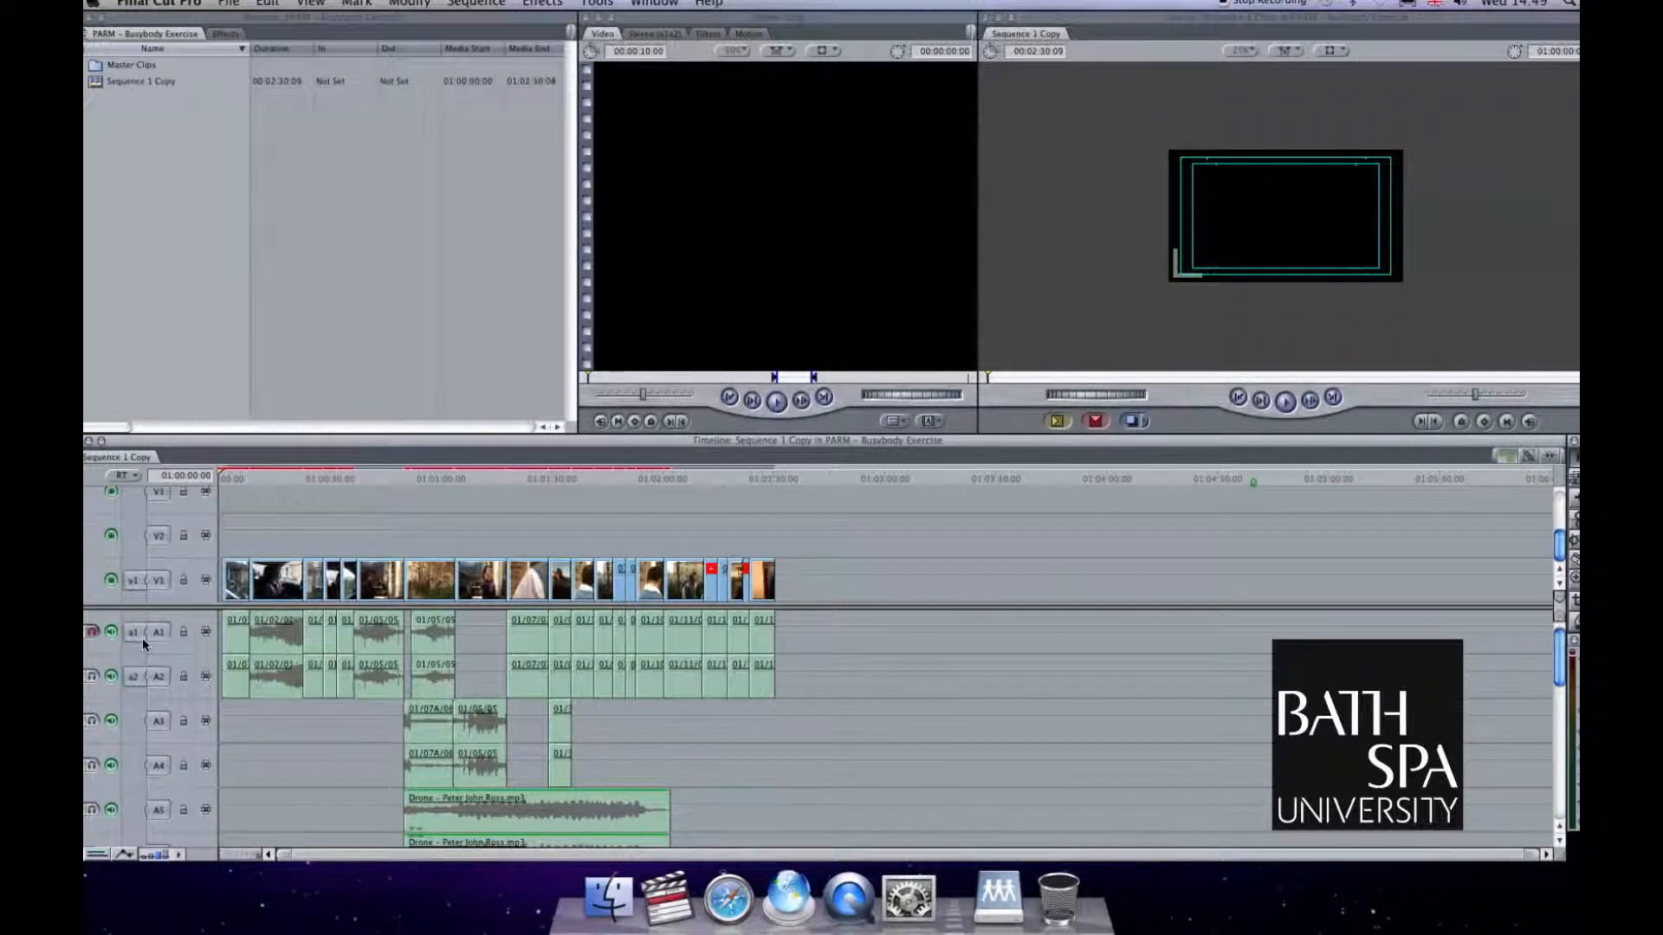
pyautogui.click(91, 677)
# Set the timeline tracks to the small height
pyautogui.scroll(-1, 363, 778)
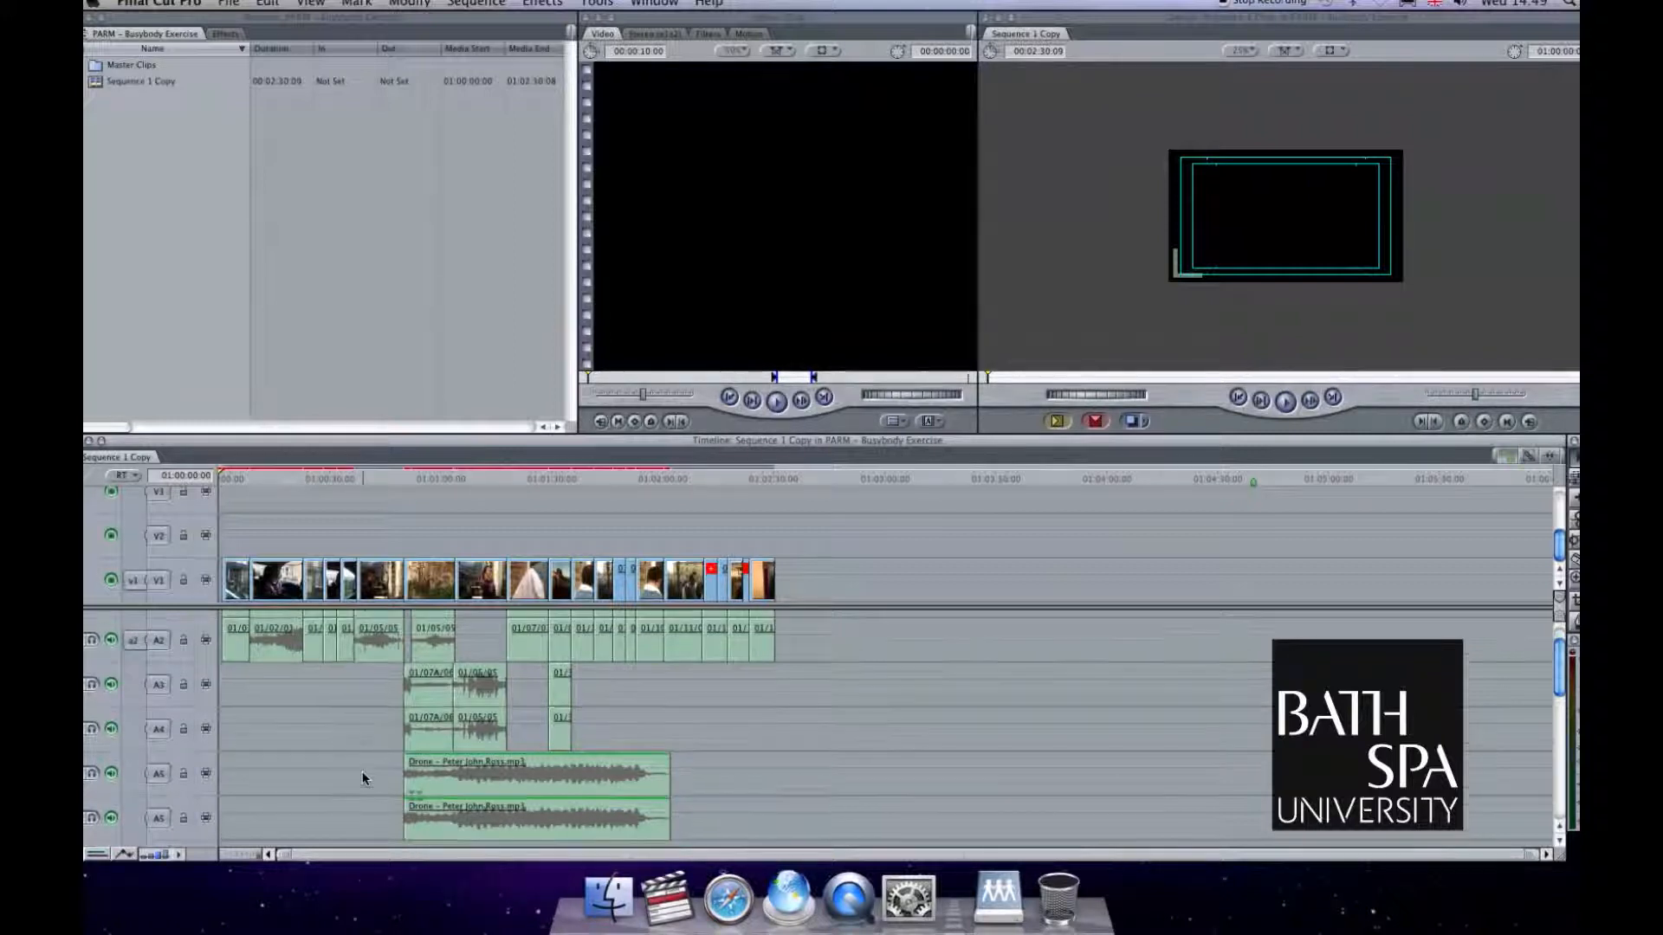
pyautogui.scroll(-10, 364, 778)
pyautogui.scroll(2, 364, 778)
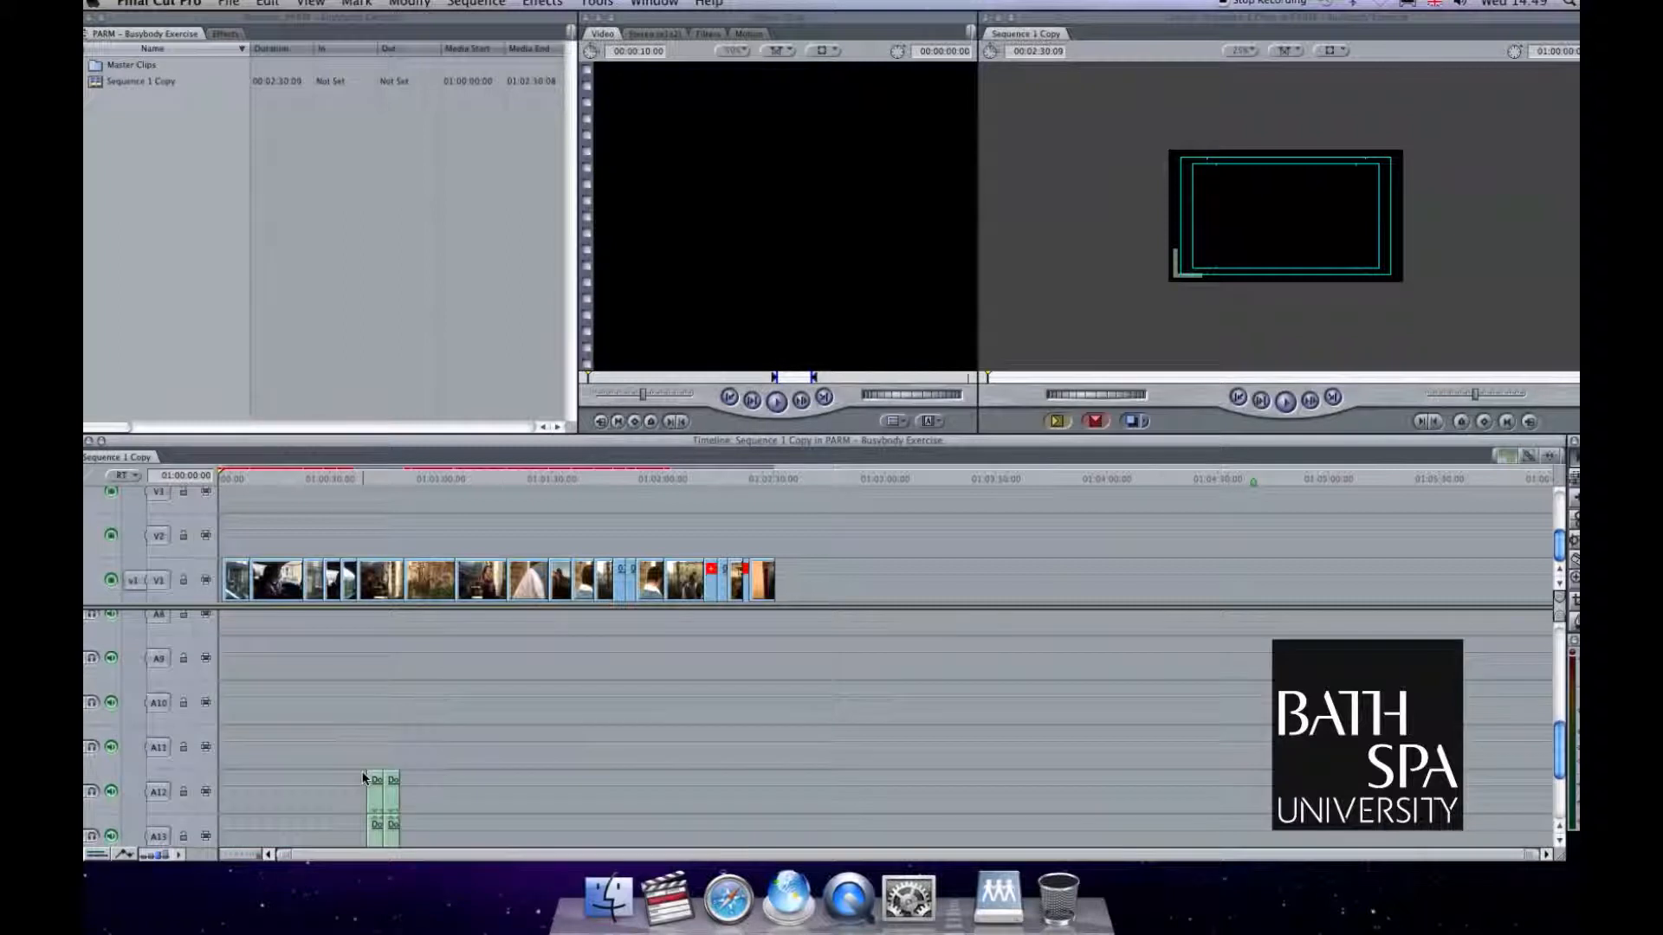
pyautogui.press('super+equal')
pyautogui.scroll(-3, 362, 777)
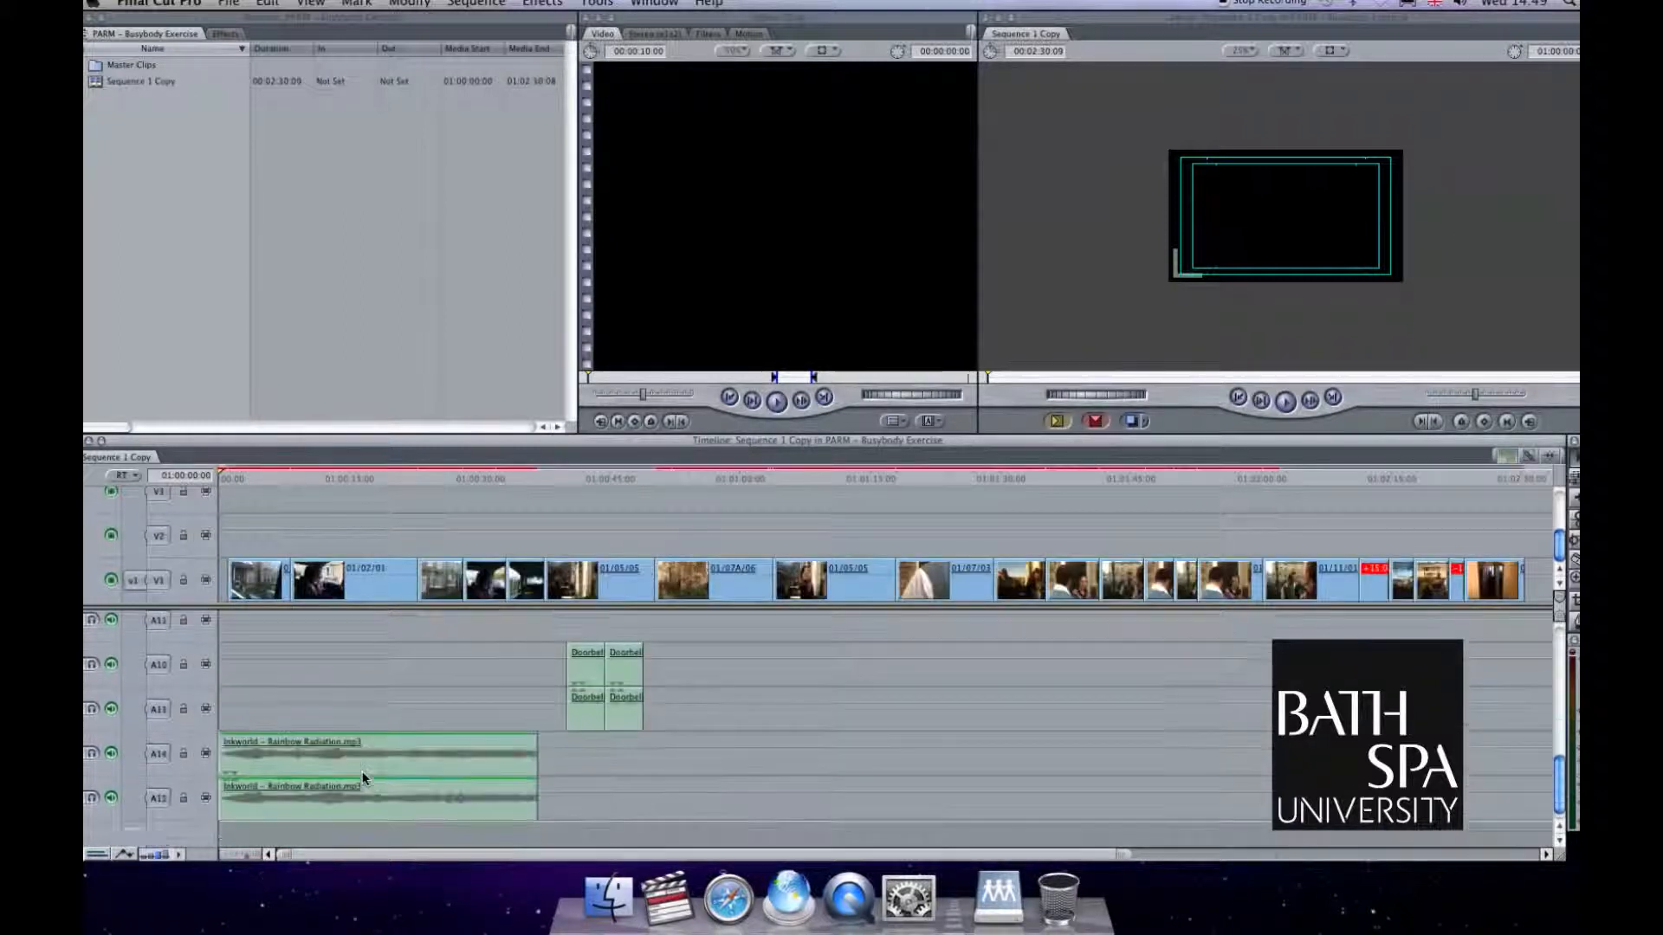
pyautogui.click(171, 854)
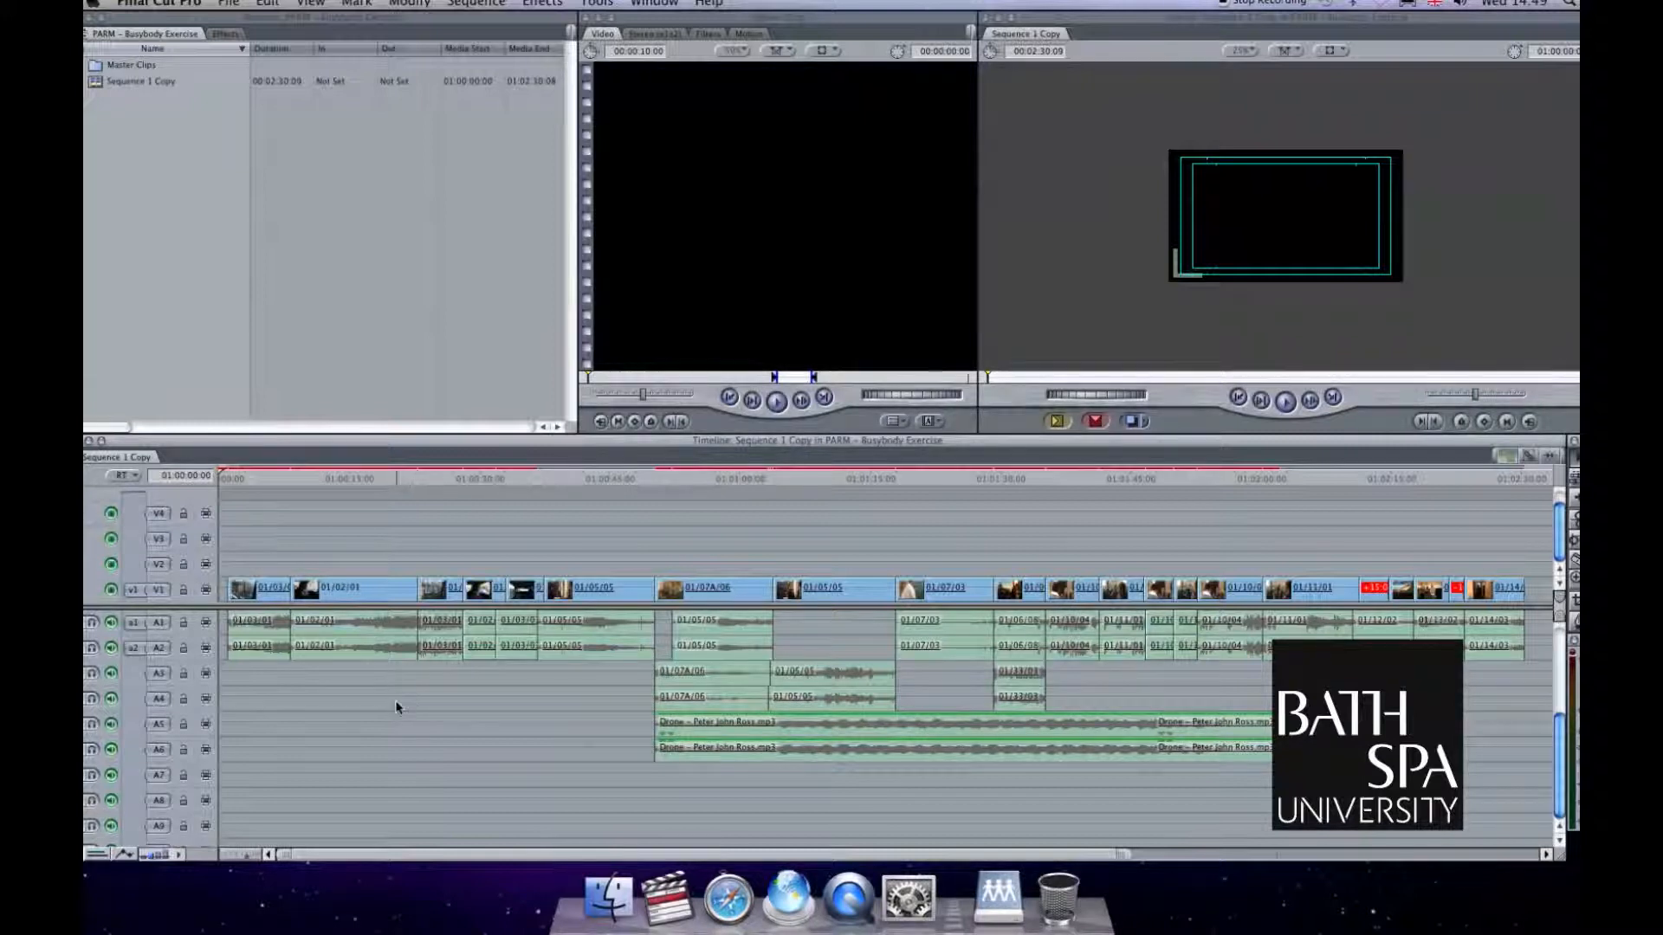
# Delete the five empty audio tracks between the Drone music and the doorbell clips
pyautogui.scroll(-6, 395, 752)
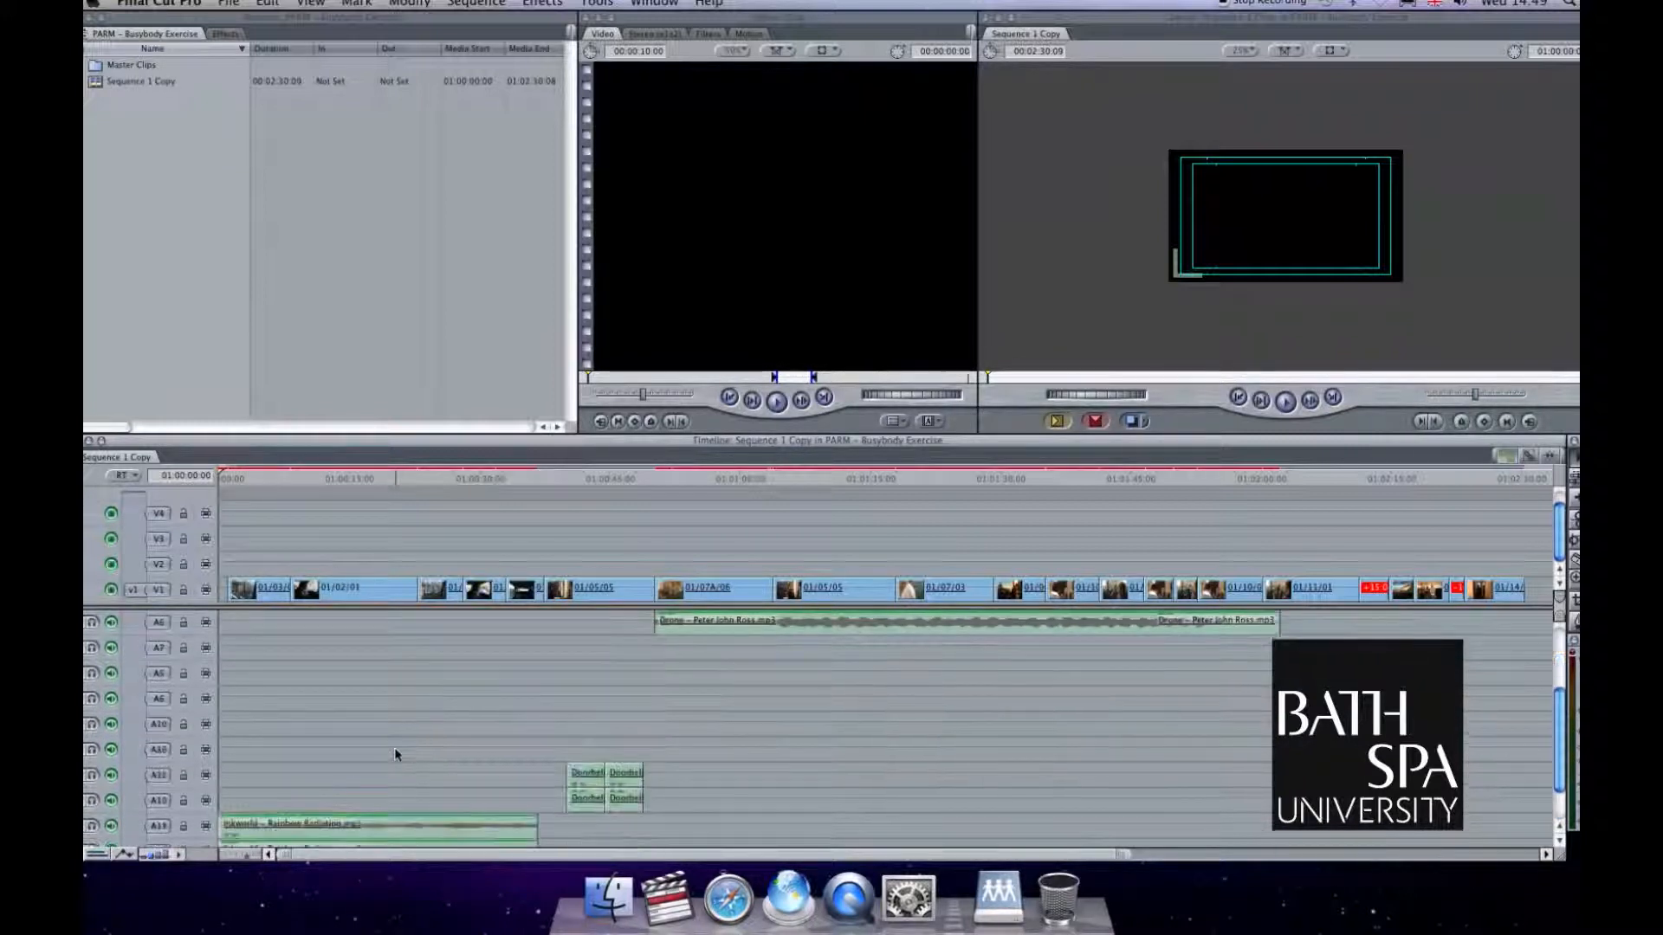
pyautogui.scroll(5, 395, 754)
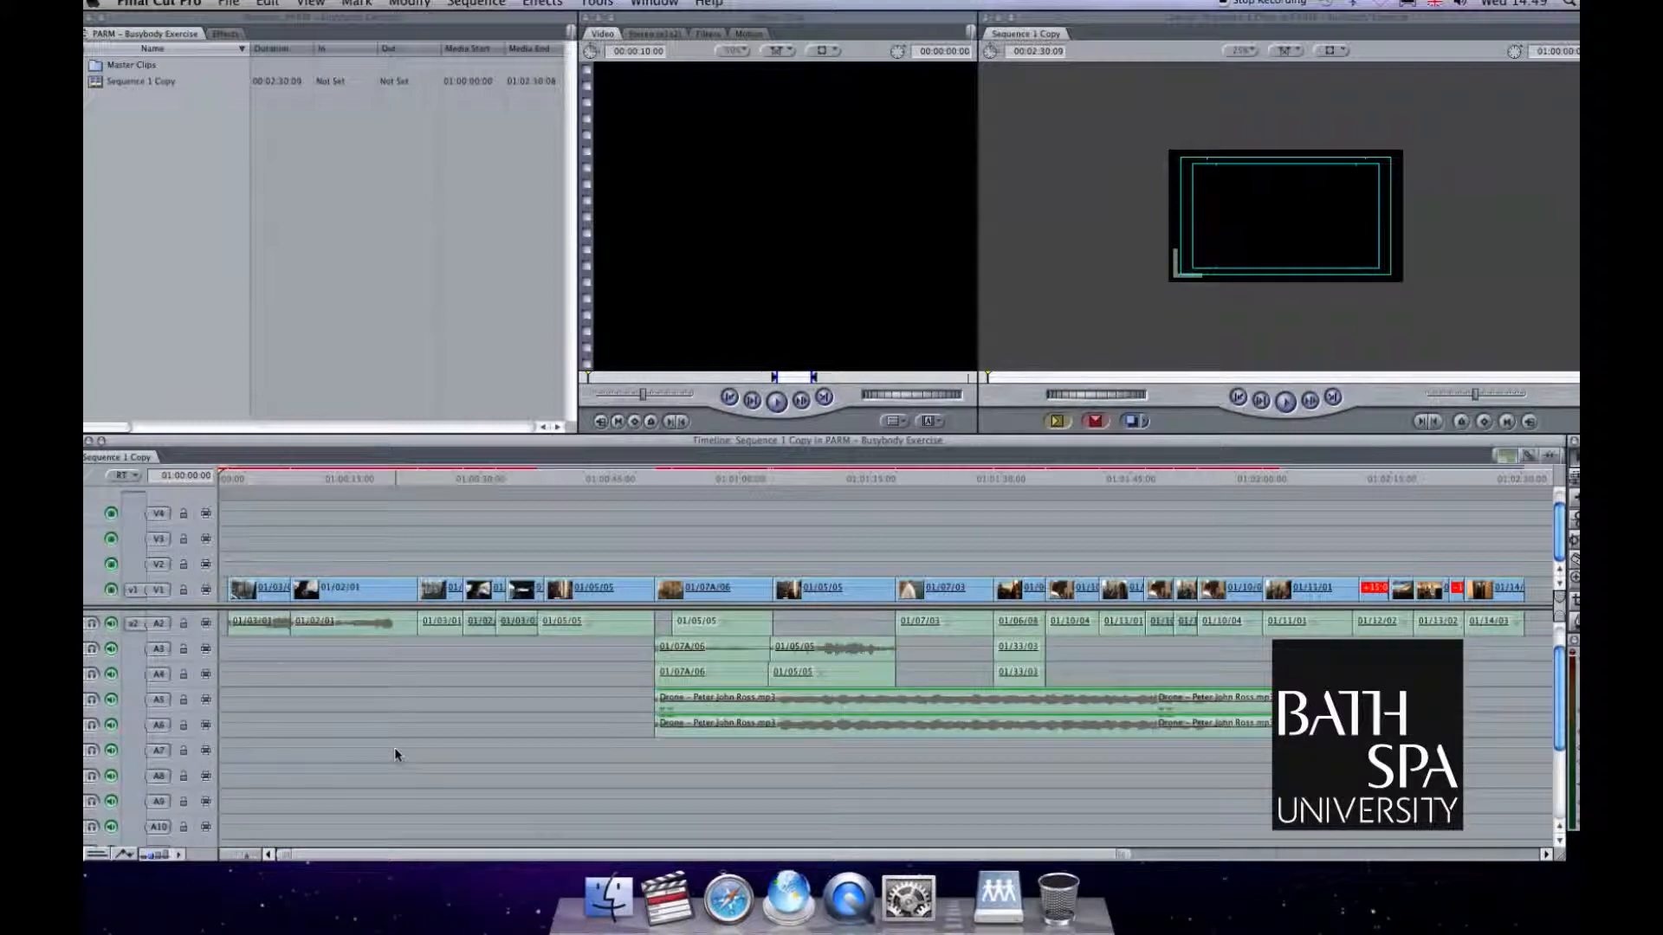
pyautogui.scroll(-2, 710, 780)
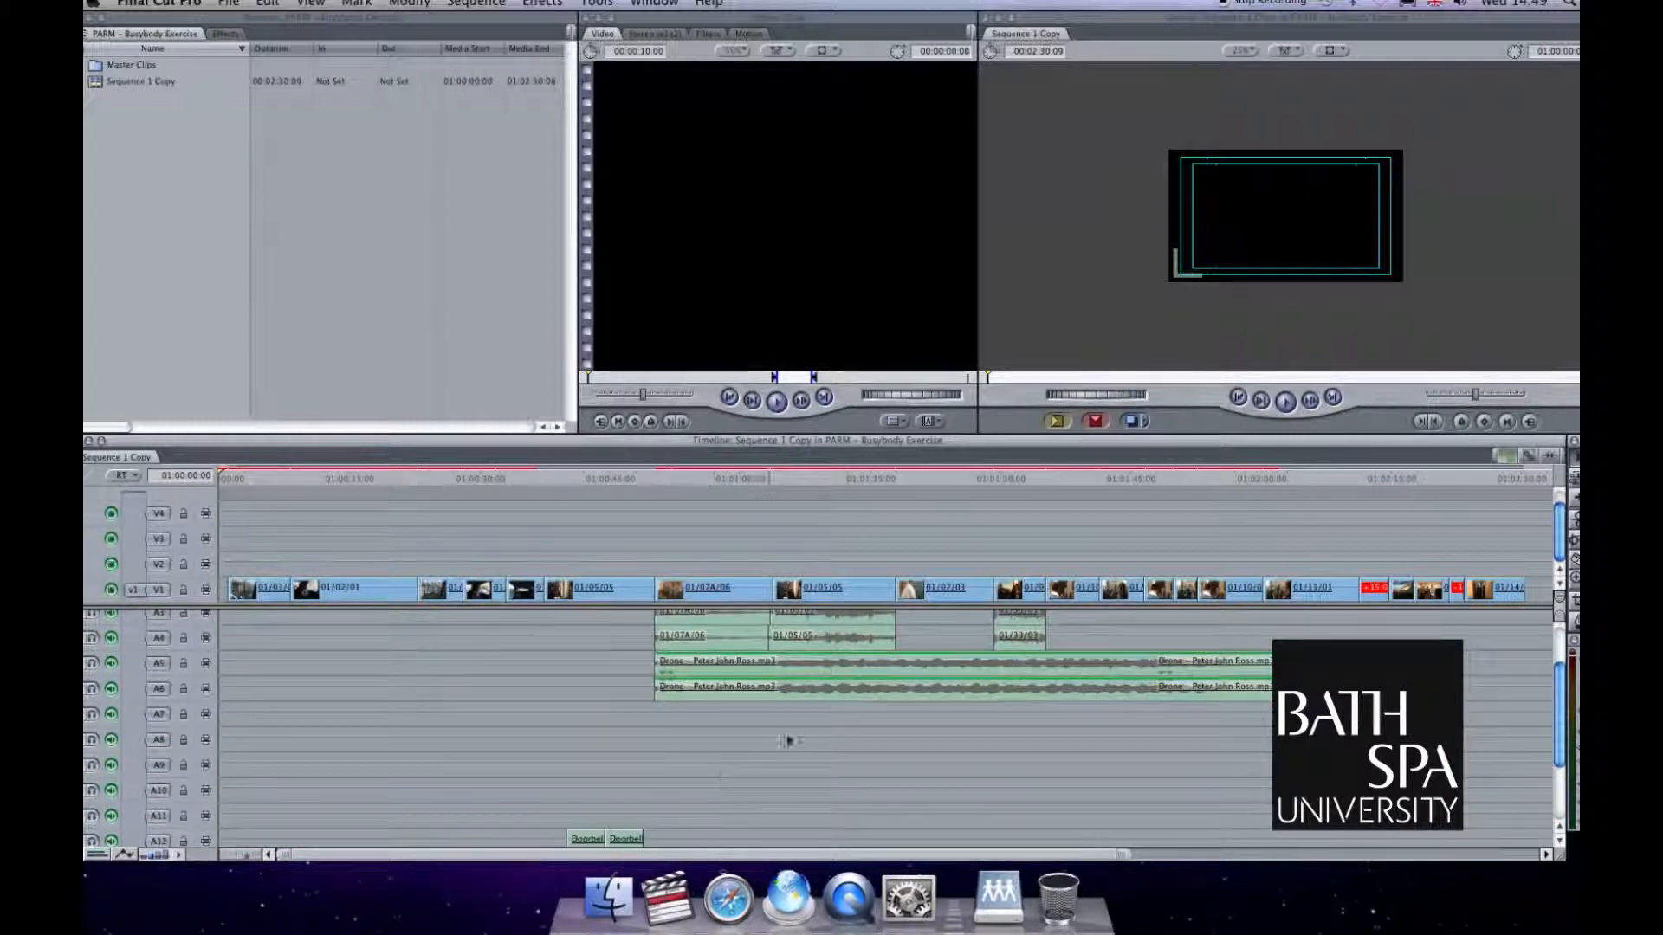
pyautogui.rightClick(132, 821)
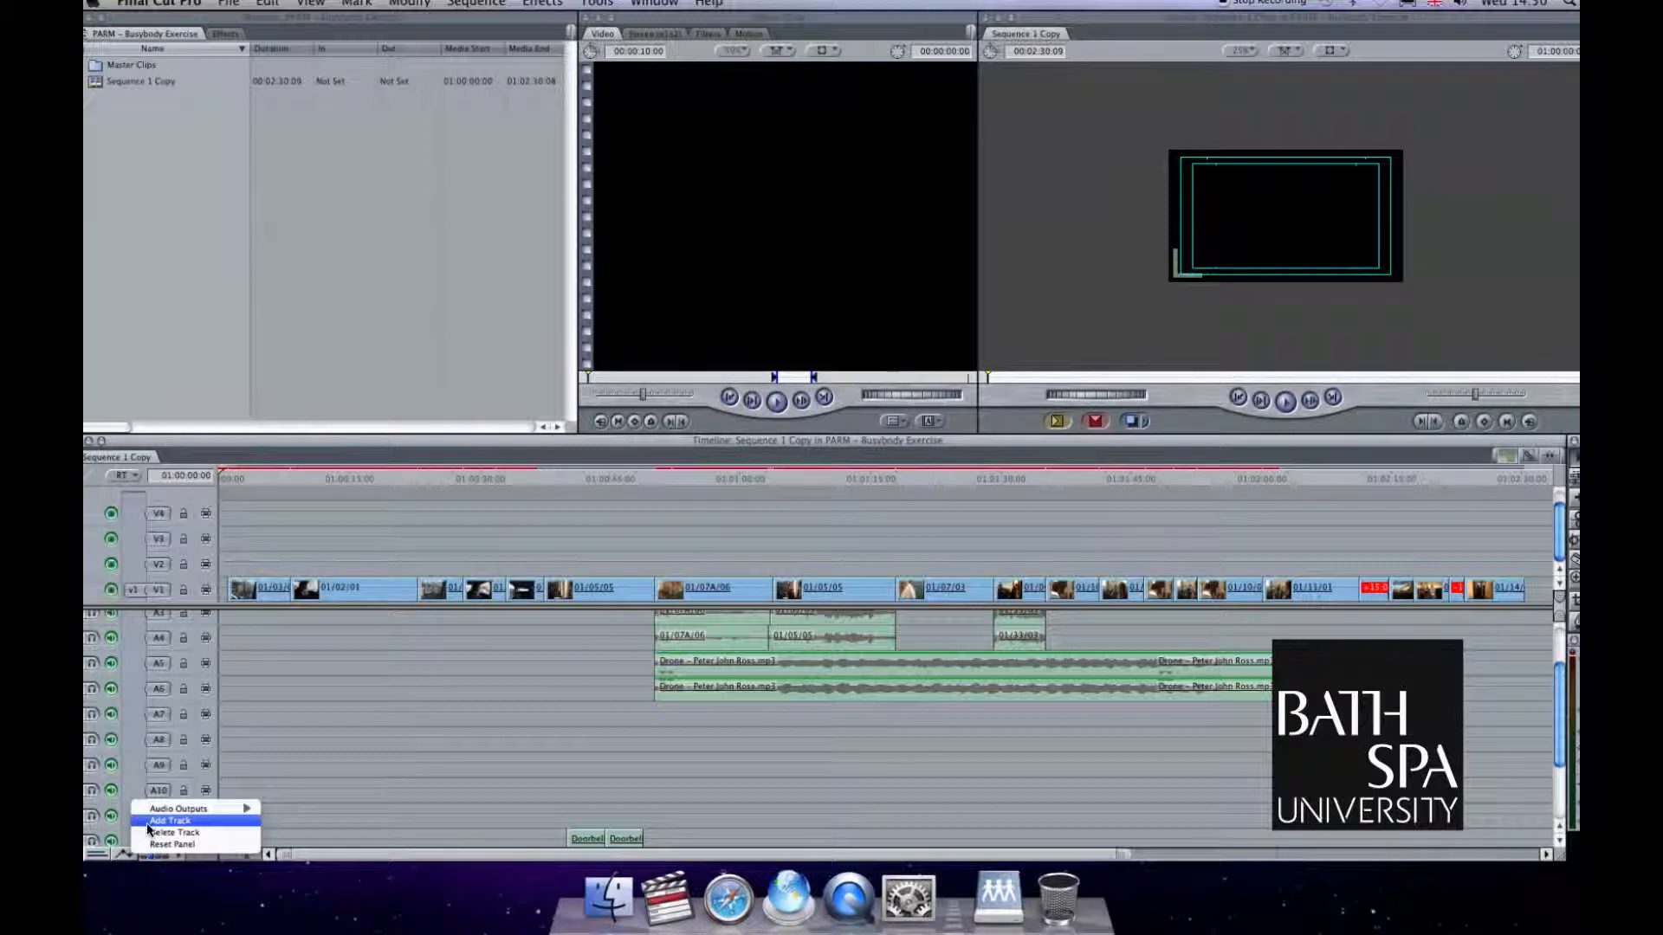
pyautogui.click(165, 832)
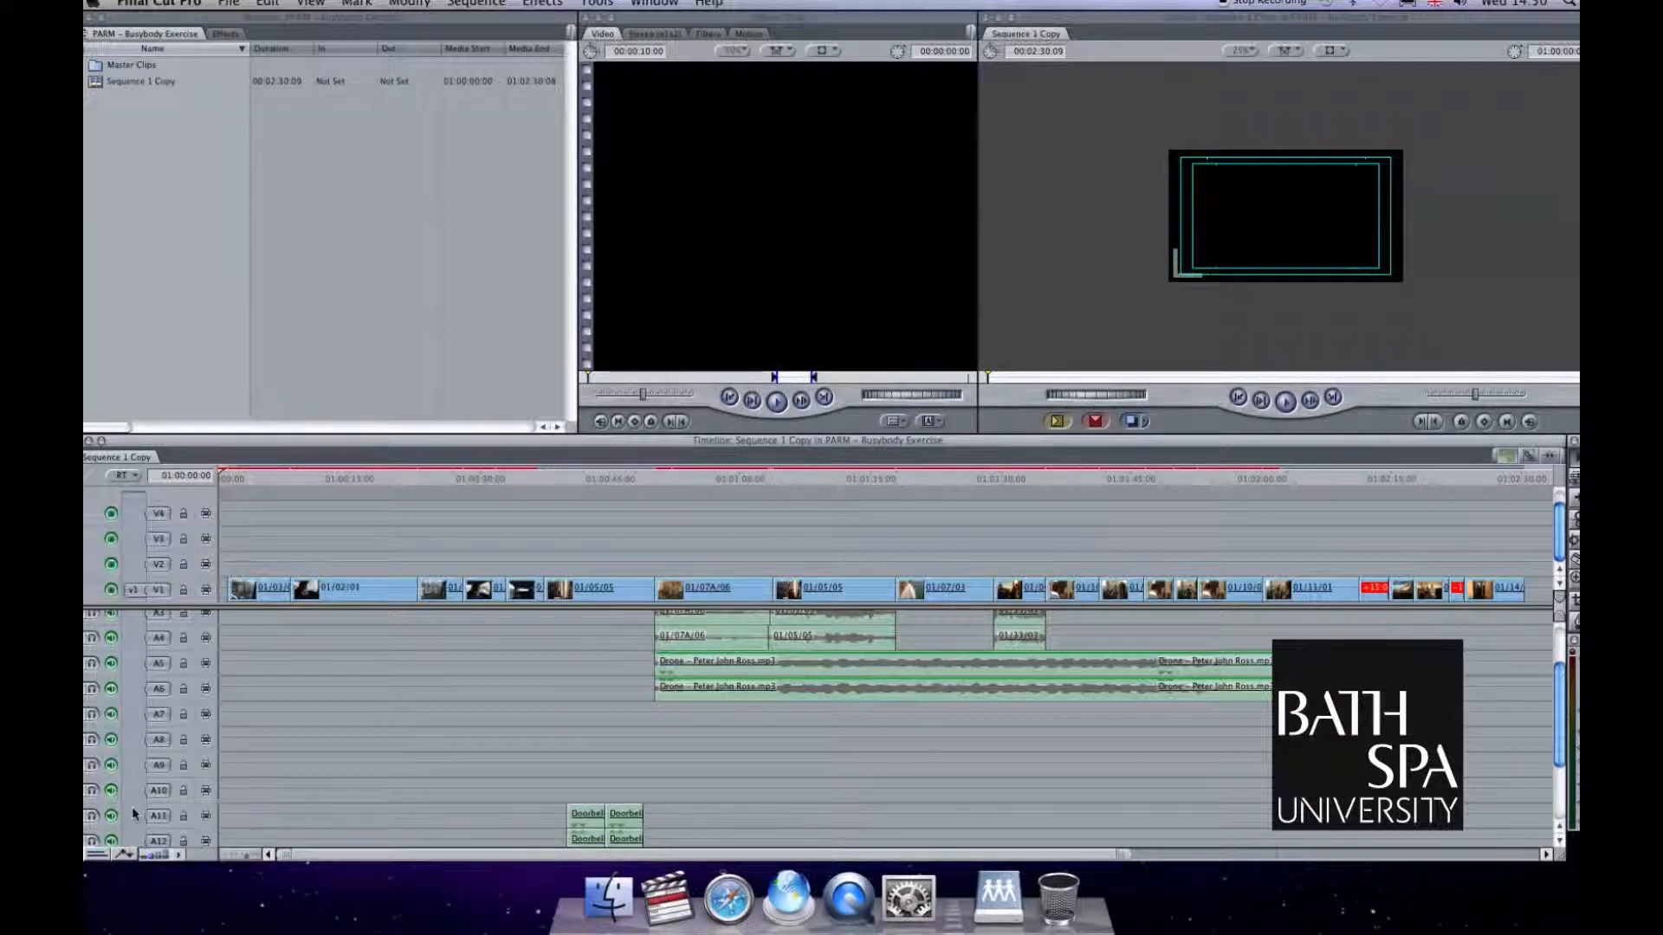
pyautogui.rightClick(137, 741)
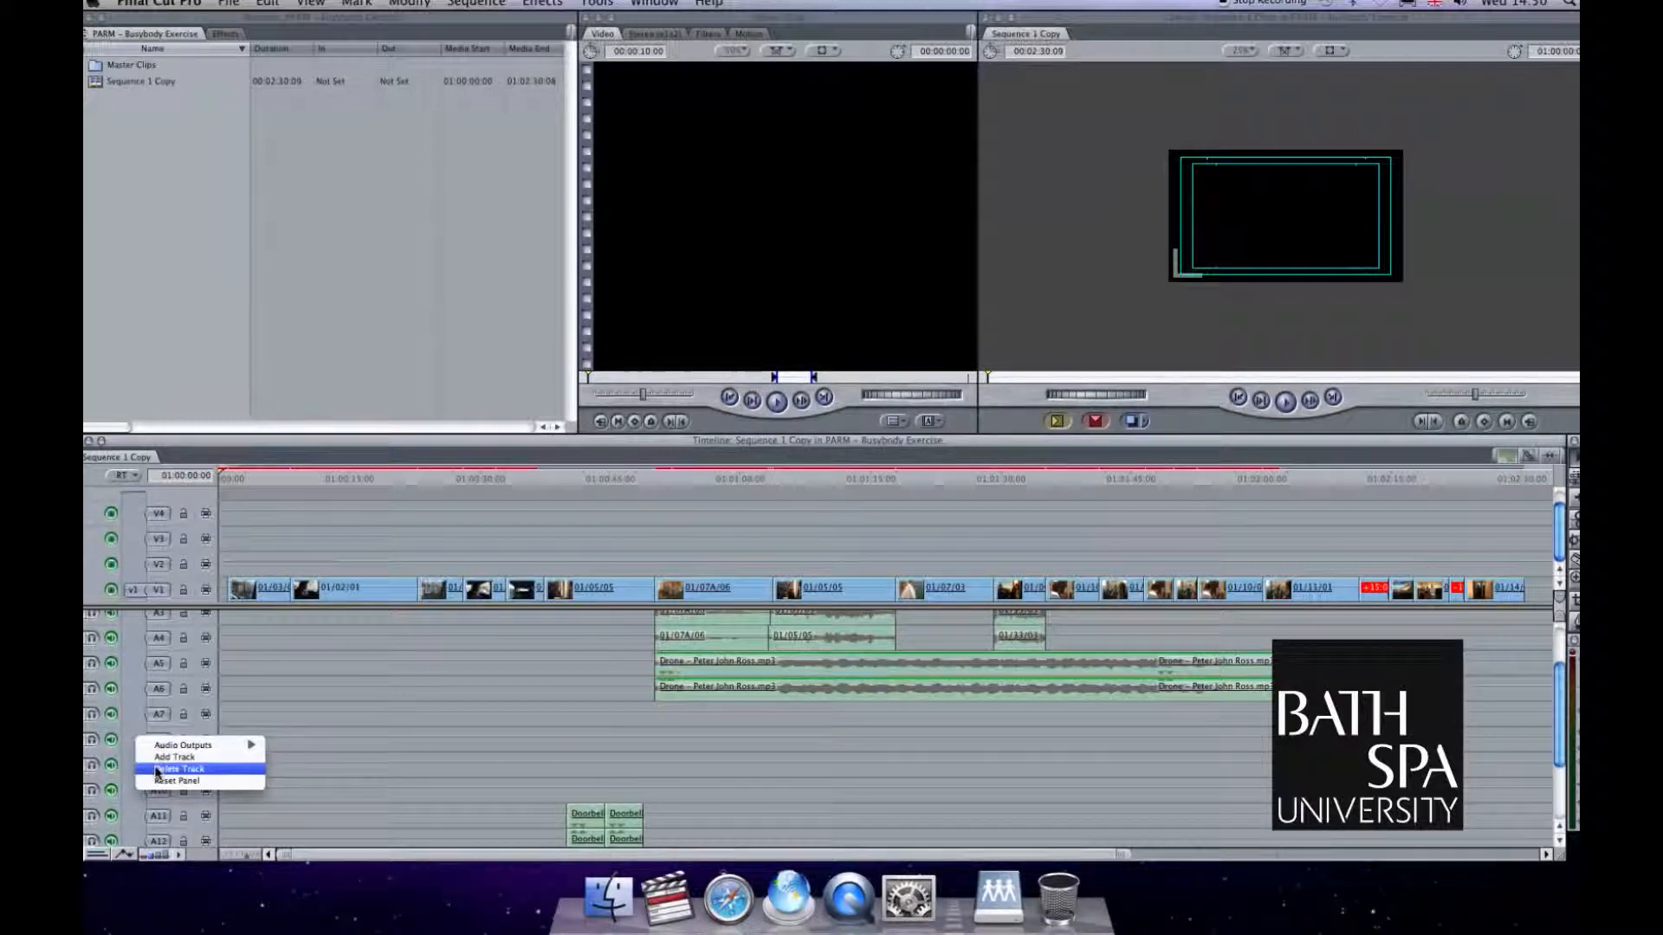
pyautogui.click(156, 751)
pyautogui.rightClick(156, 740)
pyautogui.click(156, 750)
pyautogui.rightClick(128, 721)
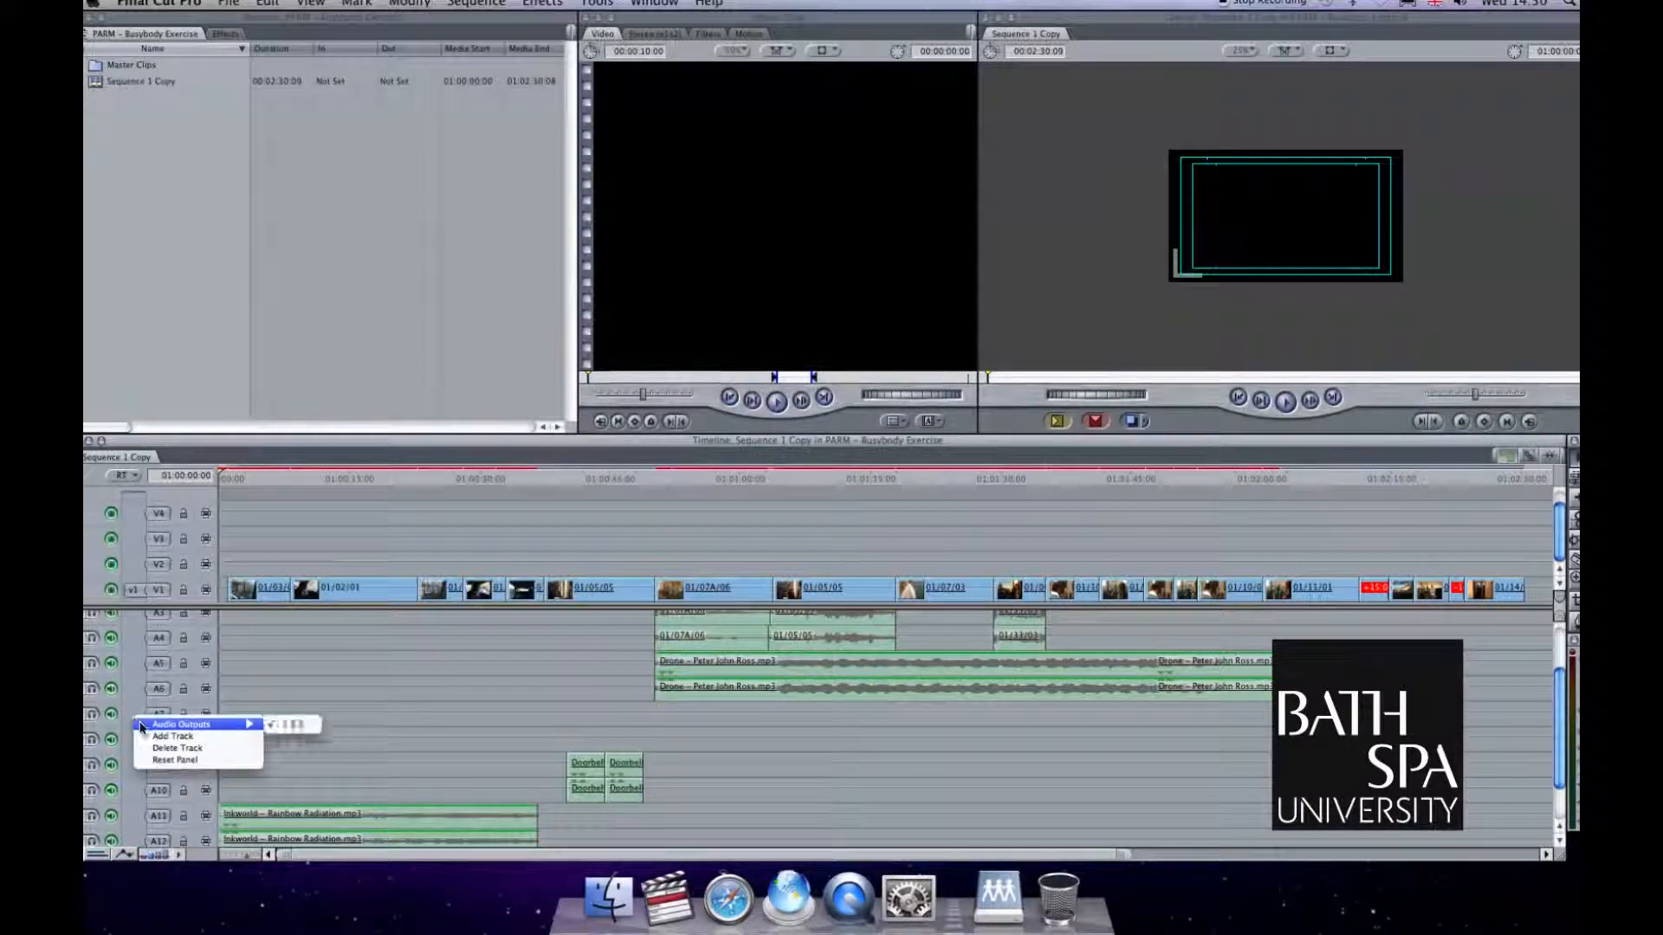
pyautogui.click(141, 743)
pyautogui.rightClick(130, 715)
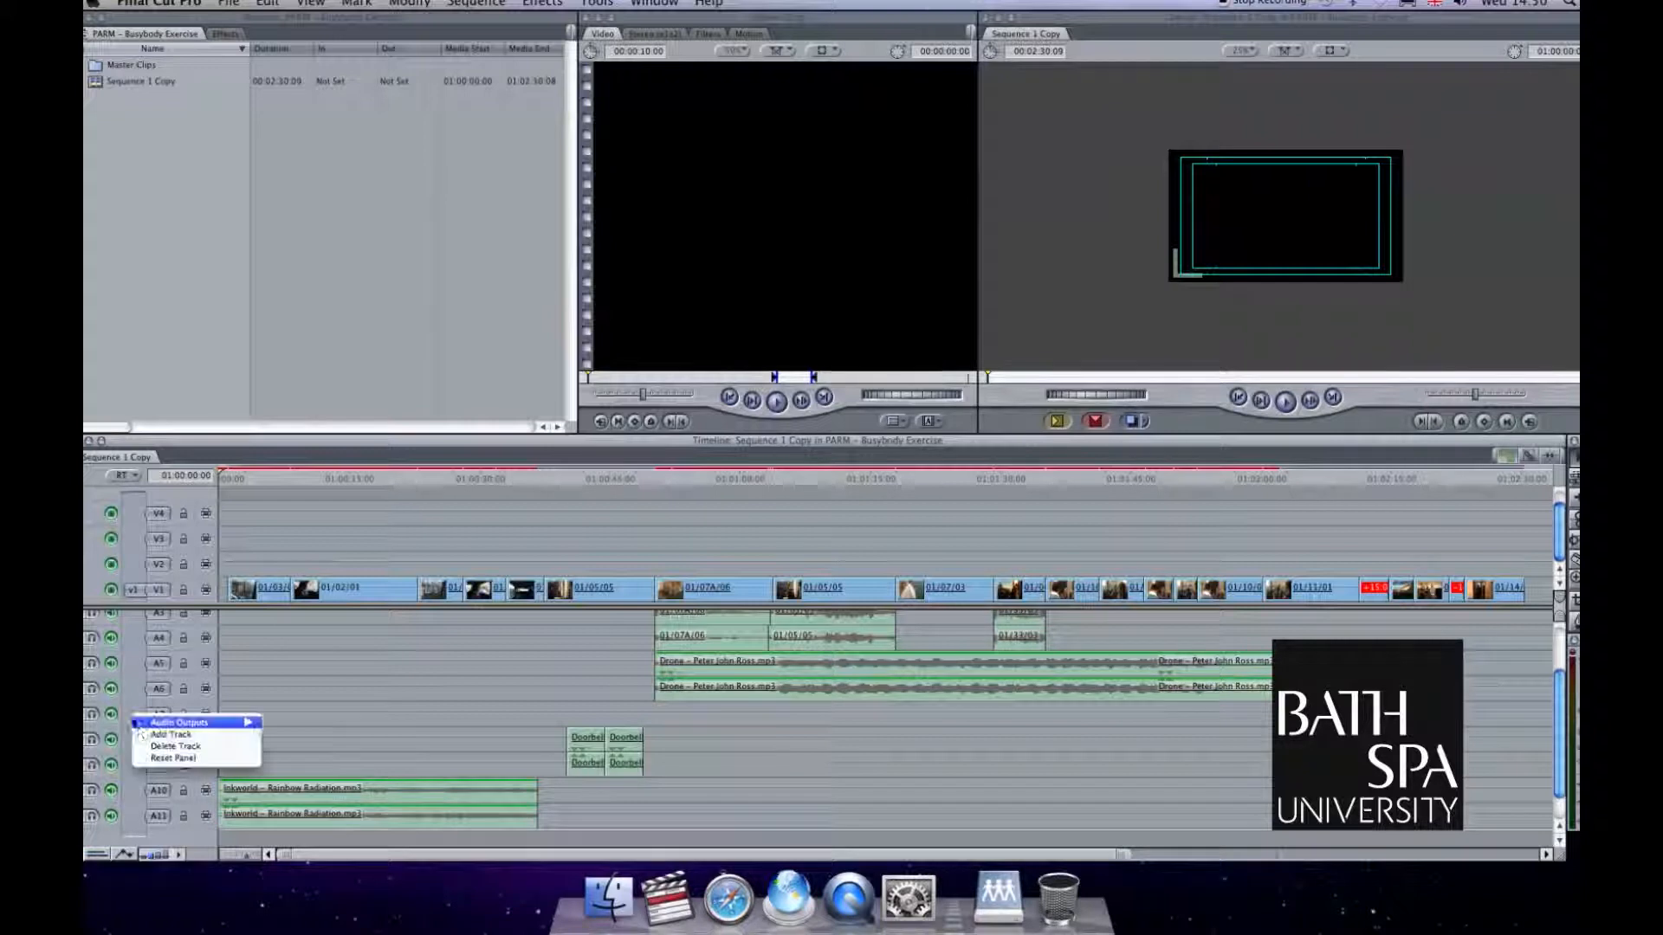
pyautogui.click(149, 751)
# Enlarge the timeline window so that audio tracks A1 to A10 all fit in it
pyautogui.scroll(3, 412, 700)
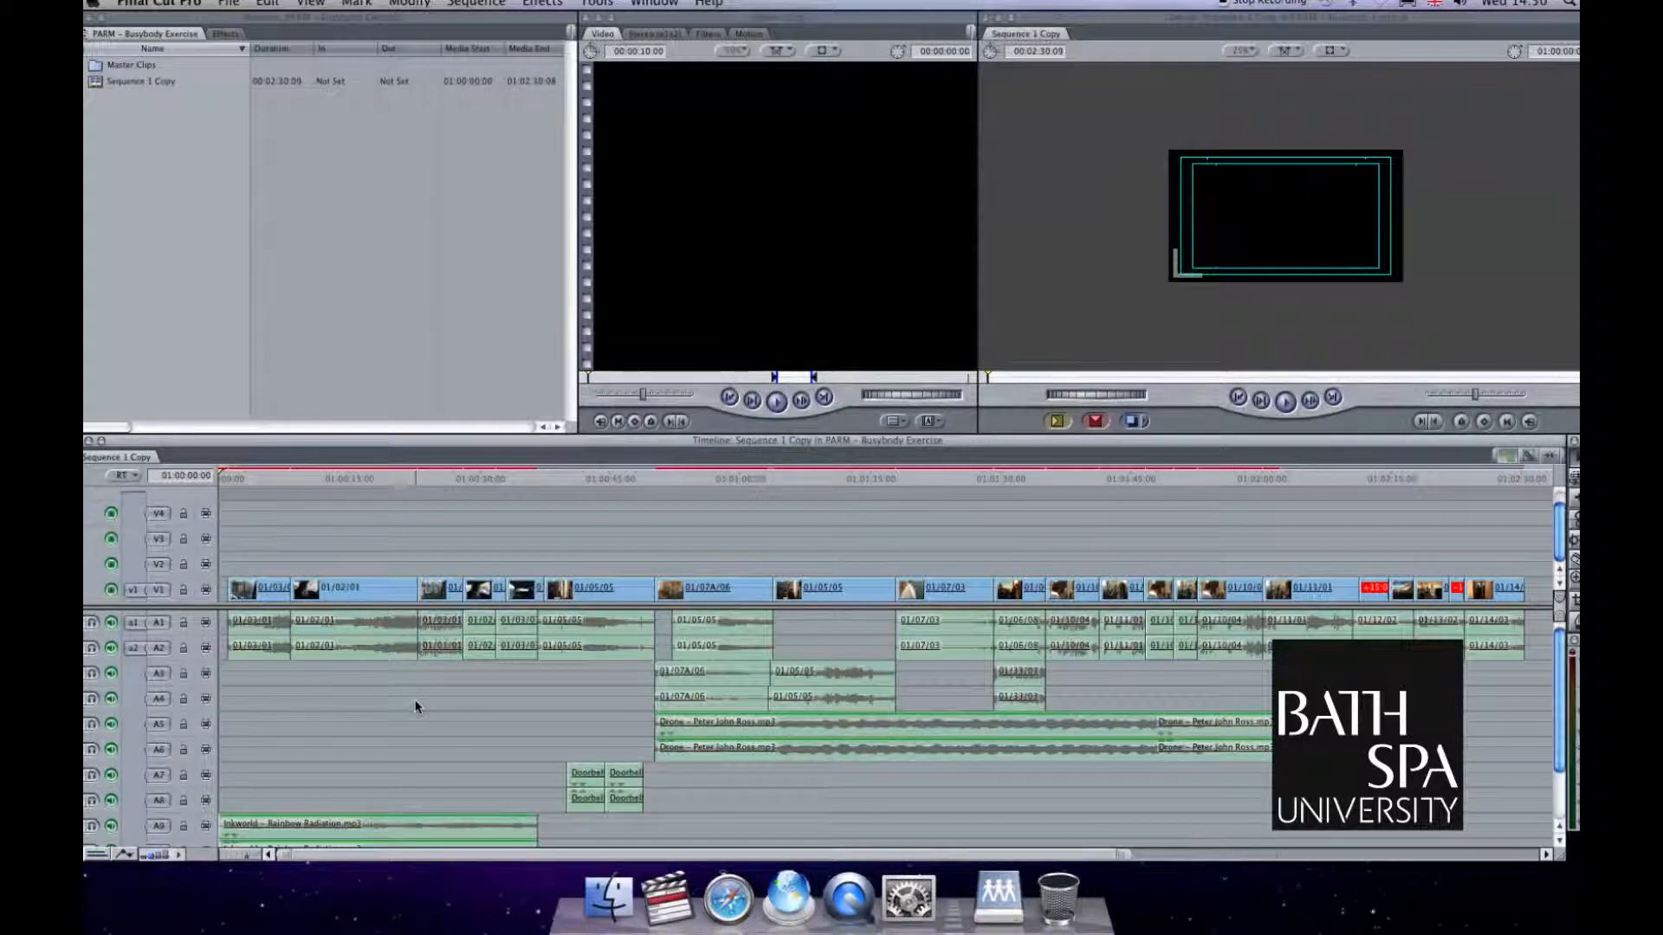
pyautogui.scroll(-1, 416, 705)
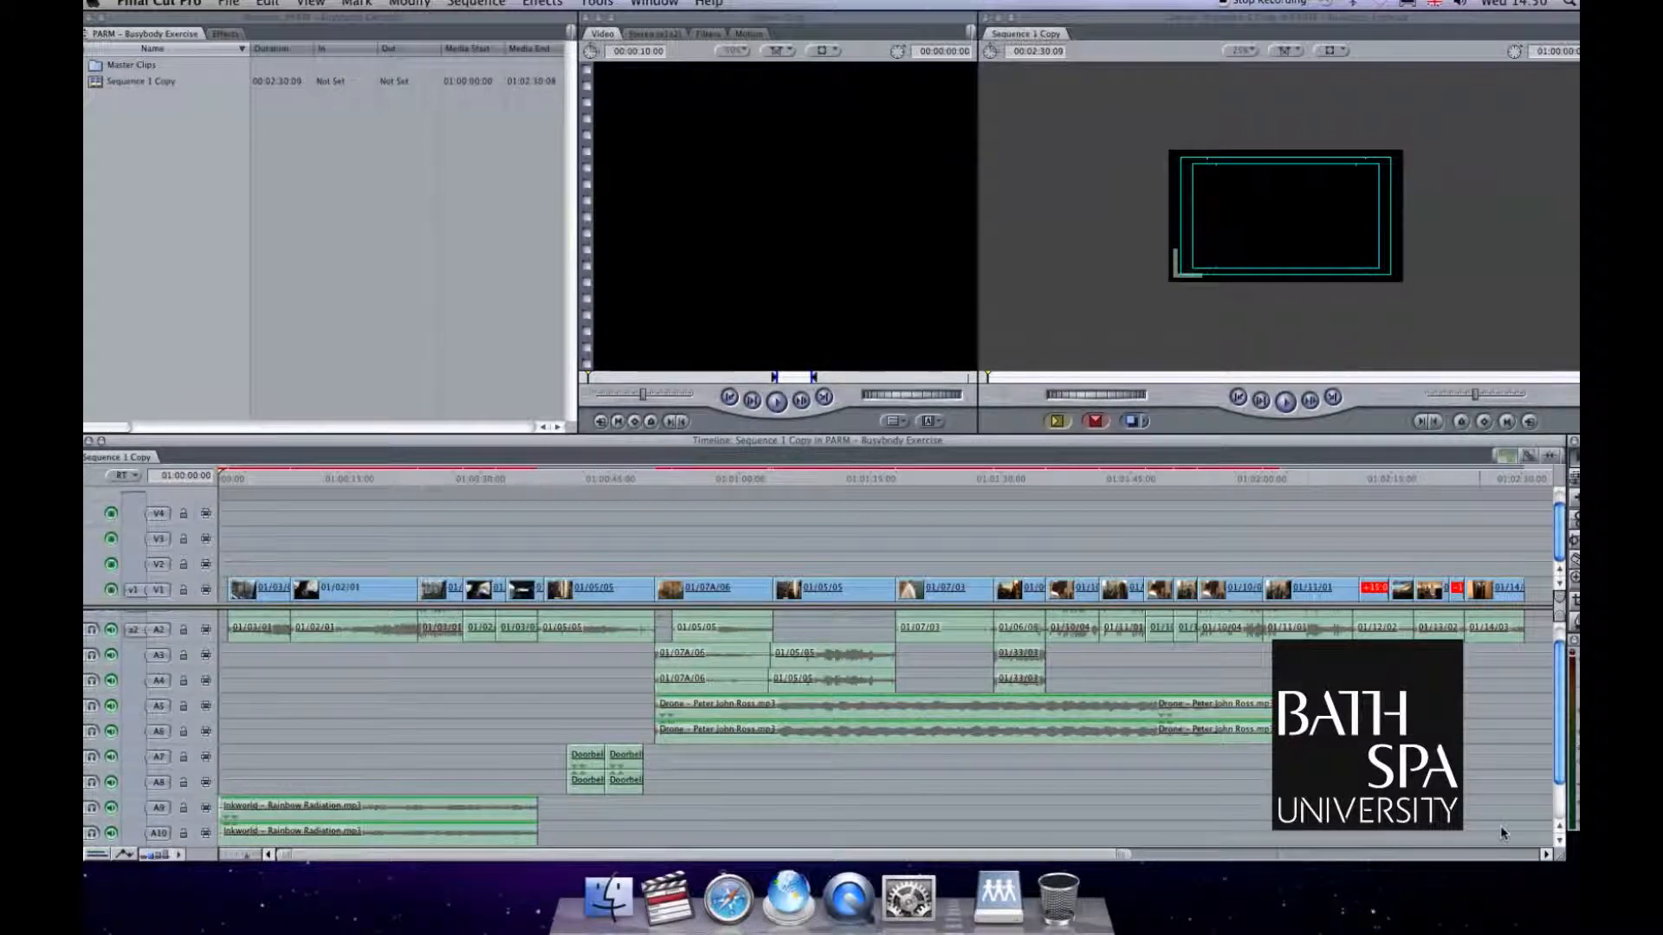
pyautogui.moveTo(1561, 858); pyautogui.dragTo(1576, 904)
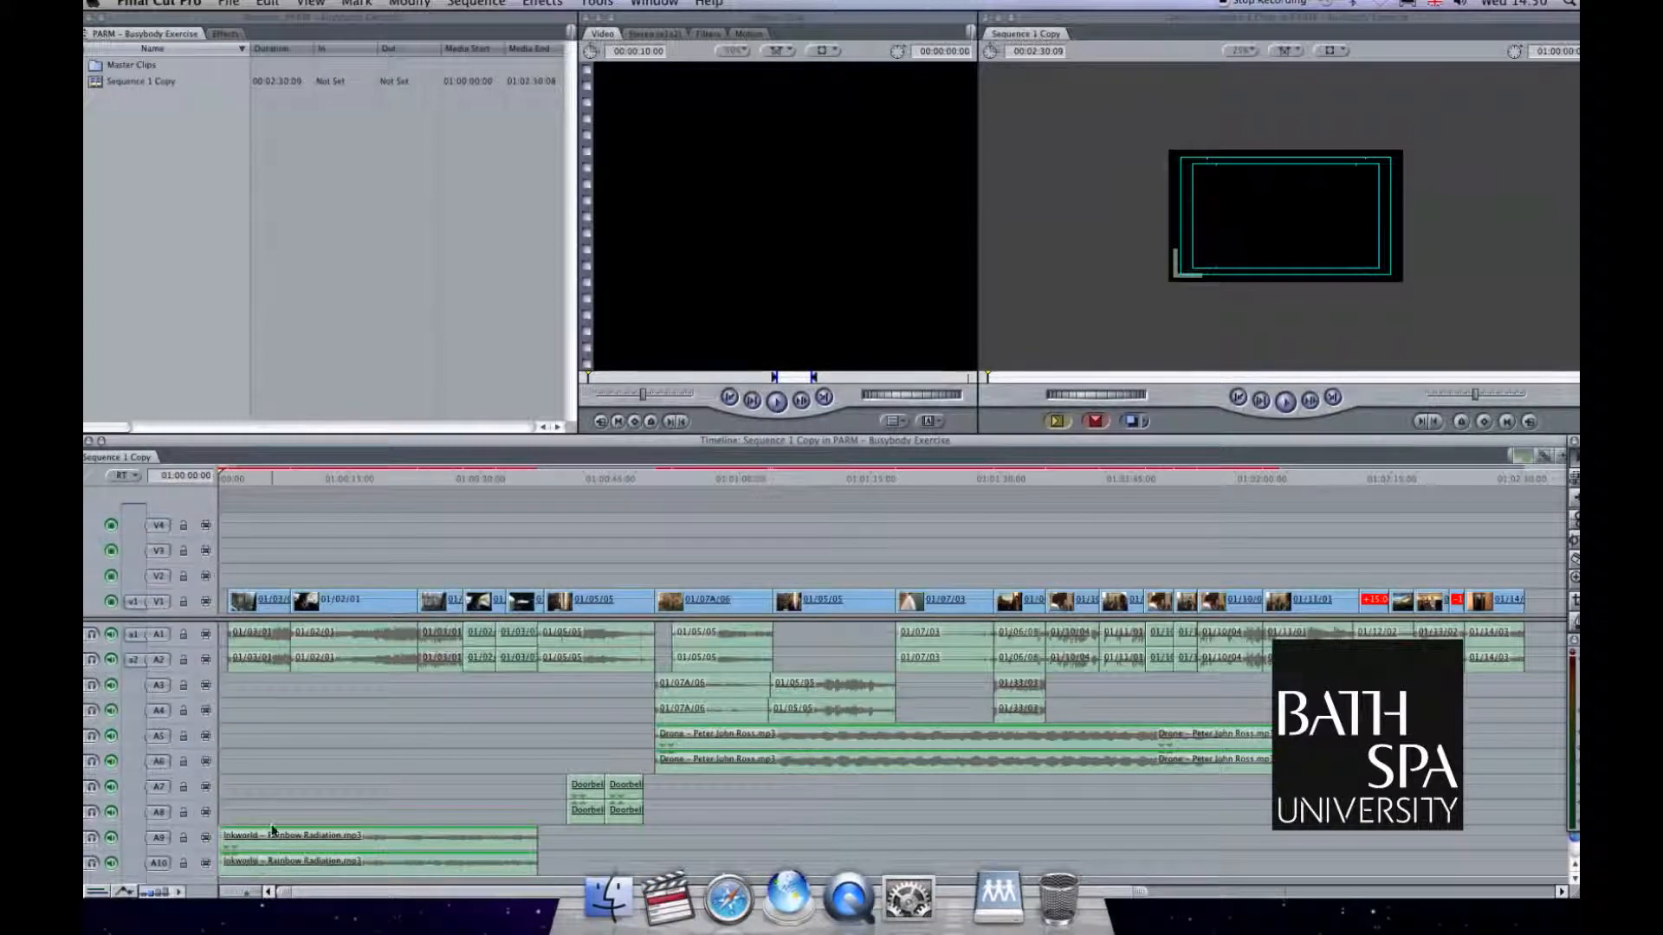
# Move the Drone music clip from tracks A5 and A6 down to A9 and A10, beside the Rainbow Radiation music
pyautogui.click(753, 757)
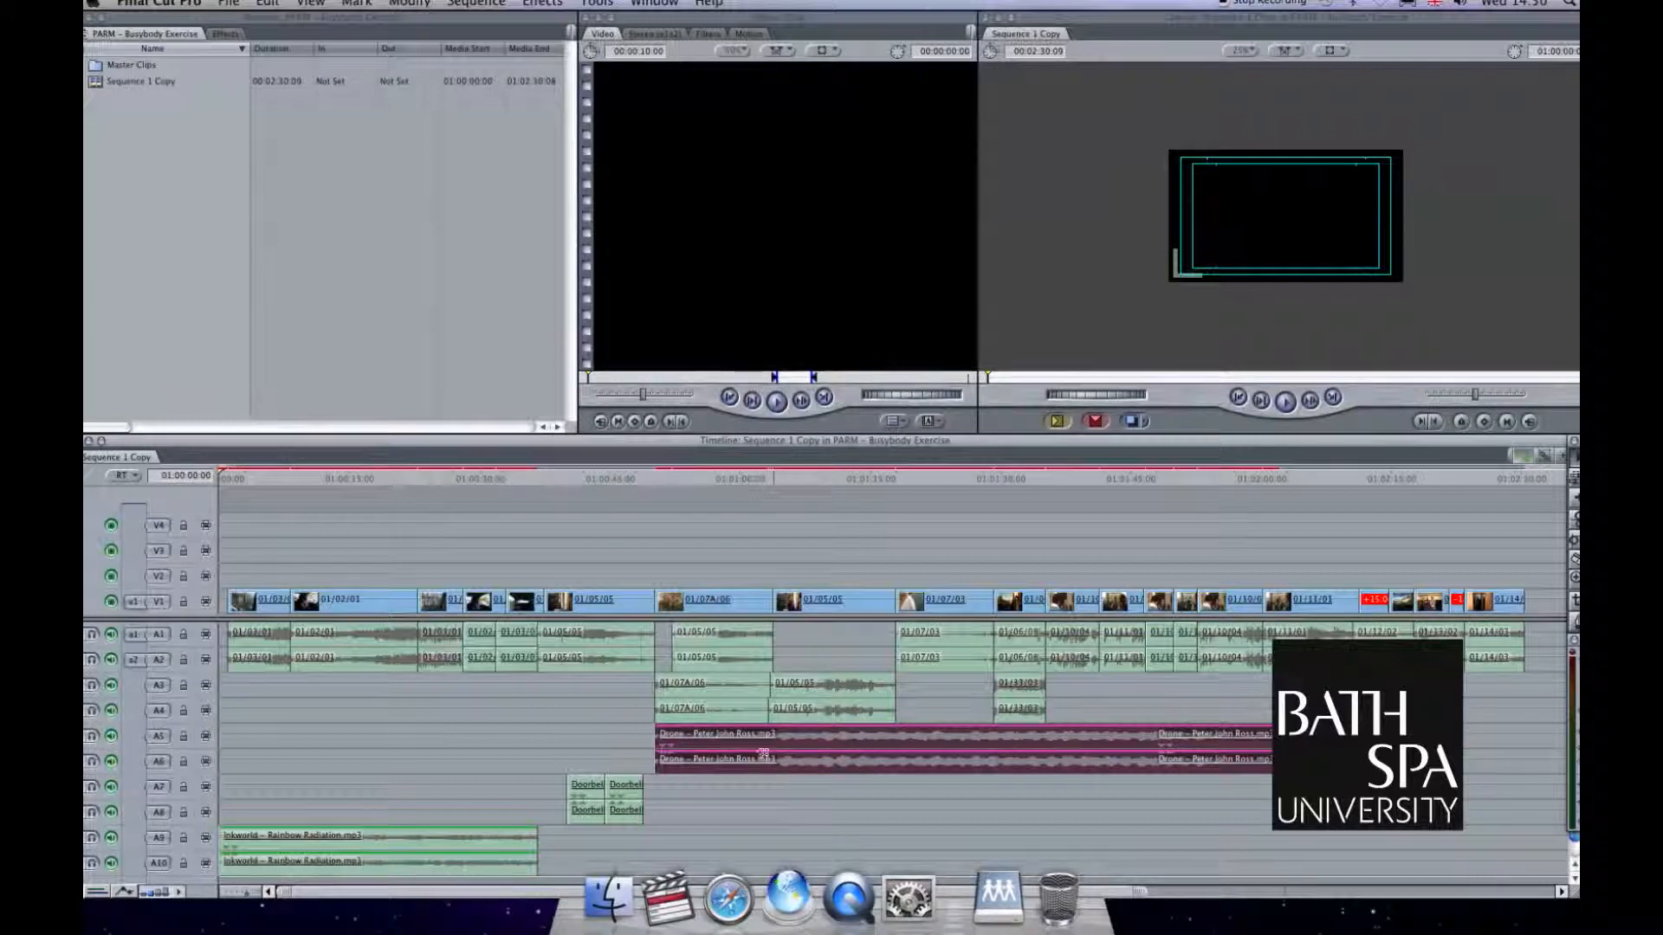
pyautogui.moveTo(822, 741)
pyautogui.mouseDown()
pyautogui.moveTo(822, 806)
pyautogui.moveTo(863, 808)
pyautogui.moveTo(797, 807)
pyautogui.moveTo(908, 807)
pyautogui.moveTo(826, 807)
pyautogui.moveTo(827, 737)
pyautogui.mouseUp()
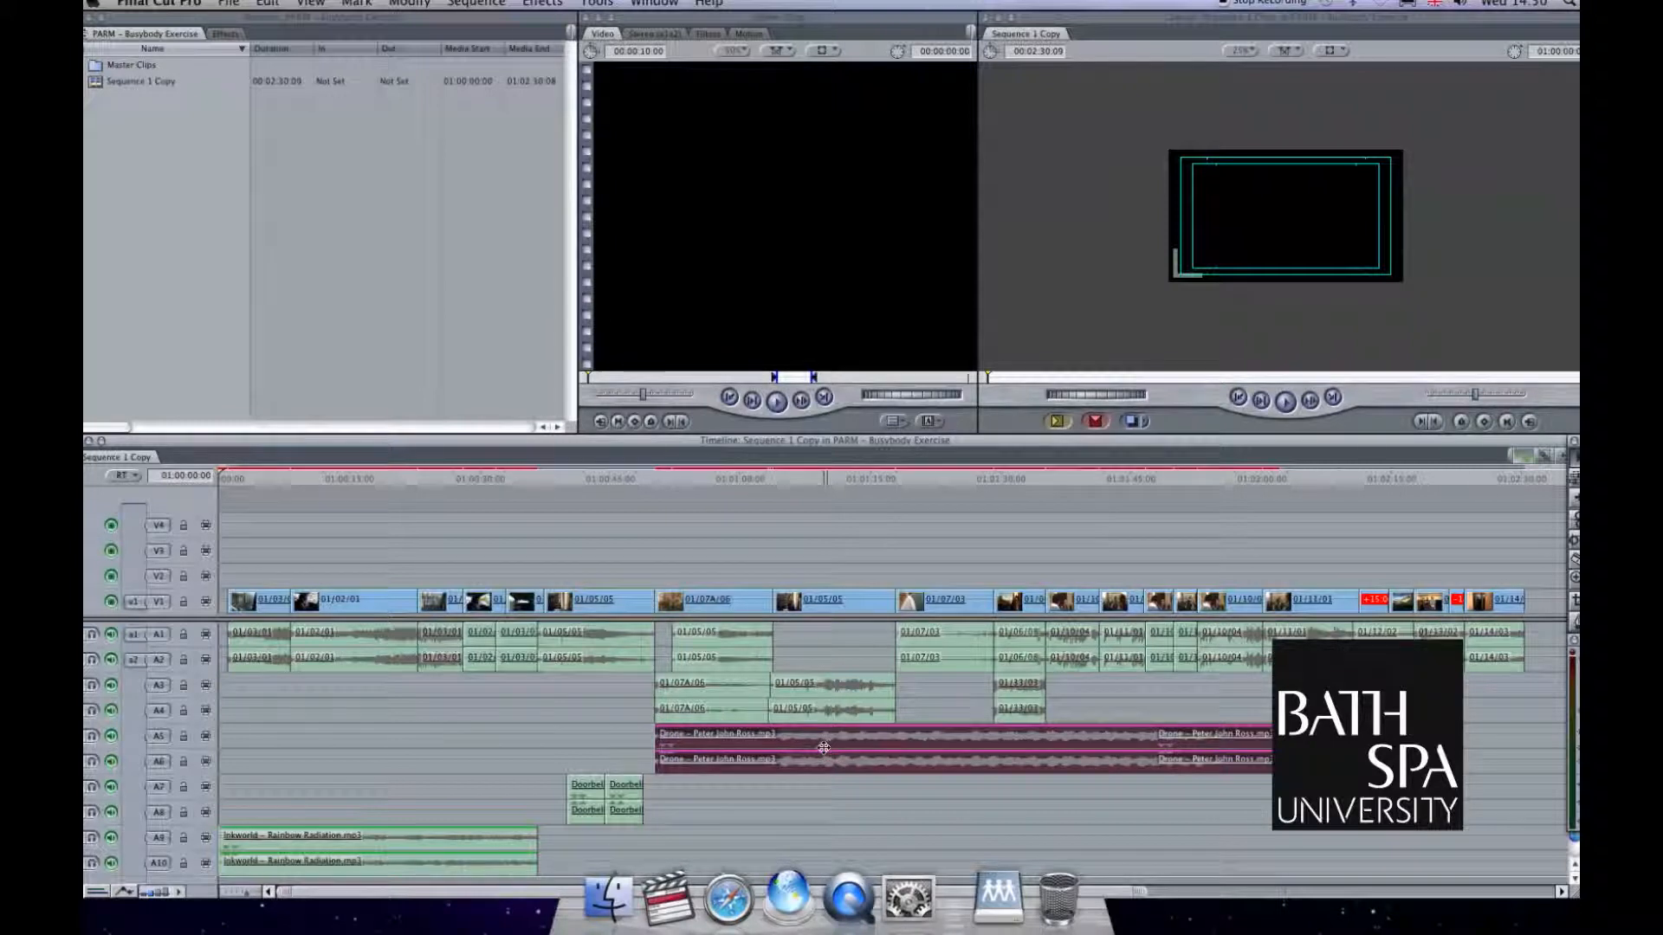
pyautogui.moveTo(831, 742); pyautogui.dragTo(872, 838)
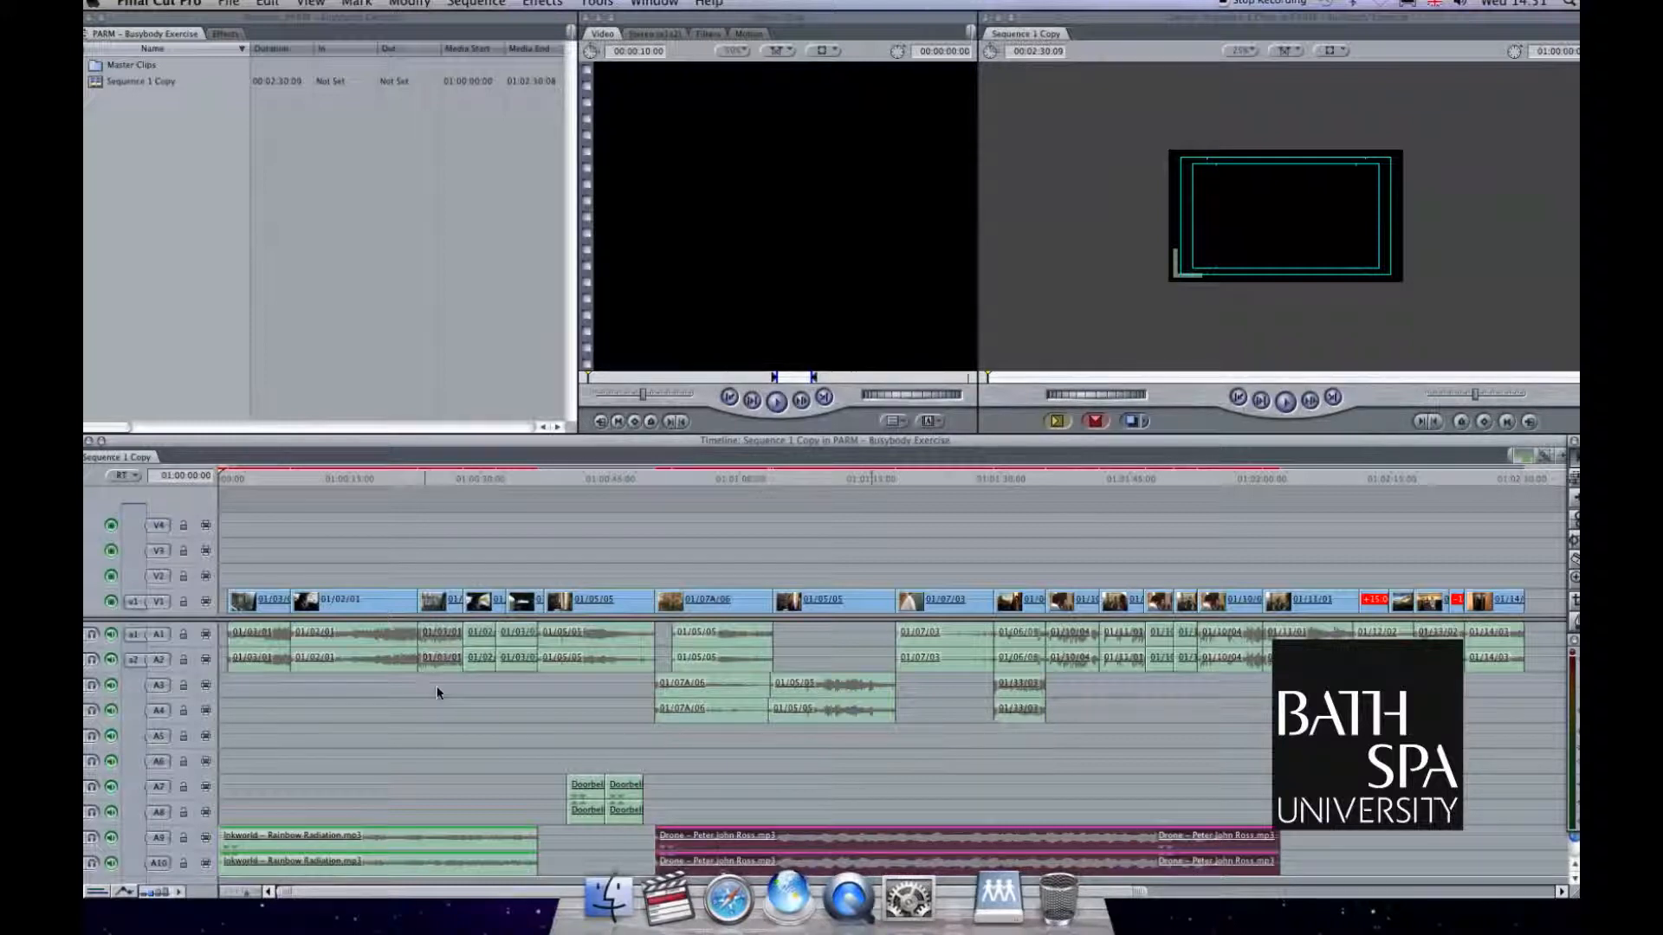
# Compare selecting the 01/02/01 audio on its own with selecting the 01/05/05 clip's audio together with its linked video
pyautogui.click(353, 661)
pyautogui.click(355, 639)
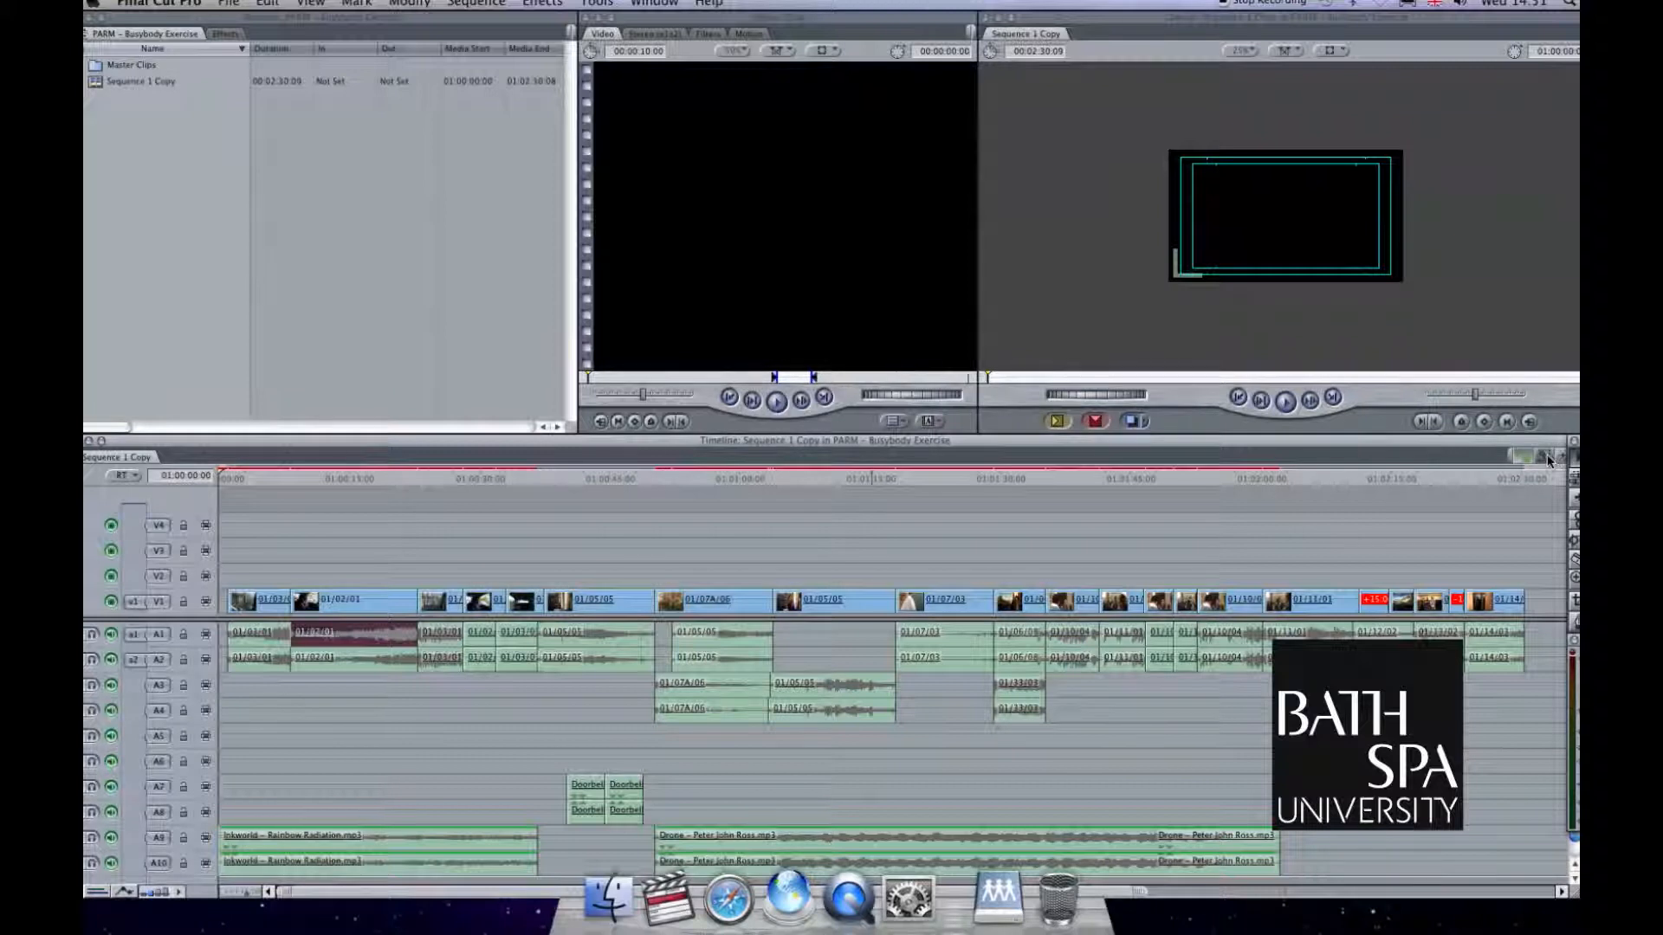
pyautogui.click(603, 641)
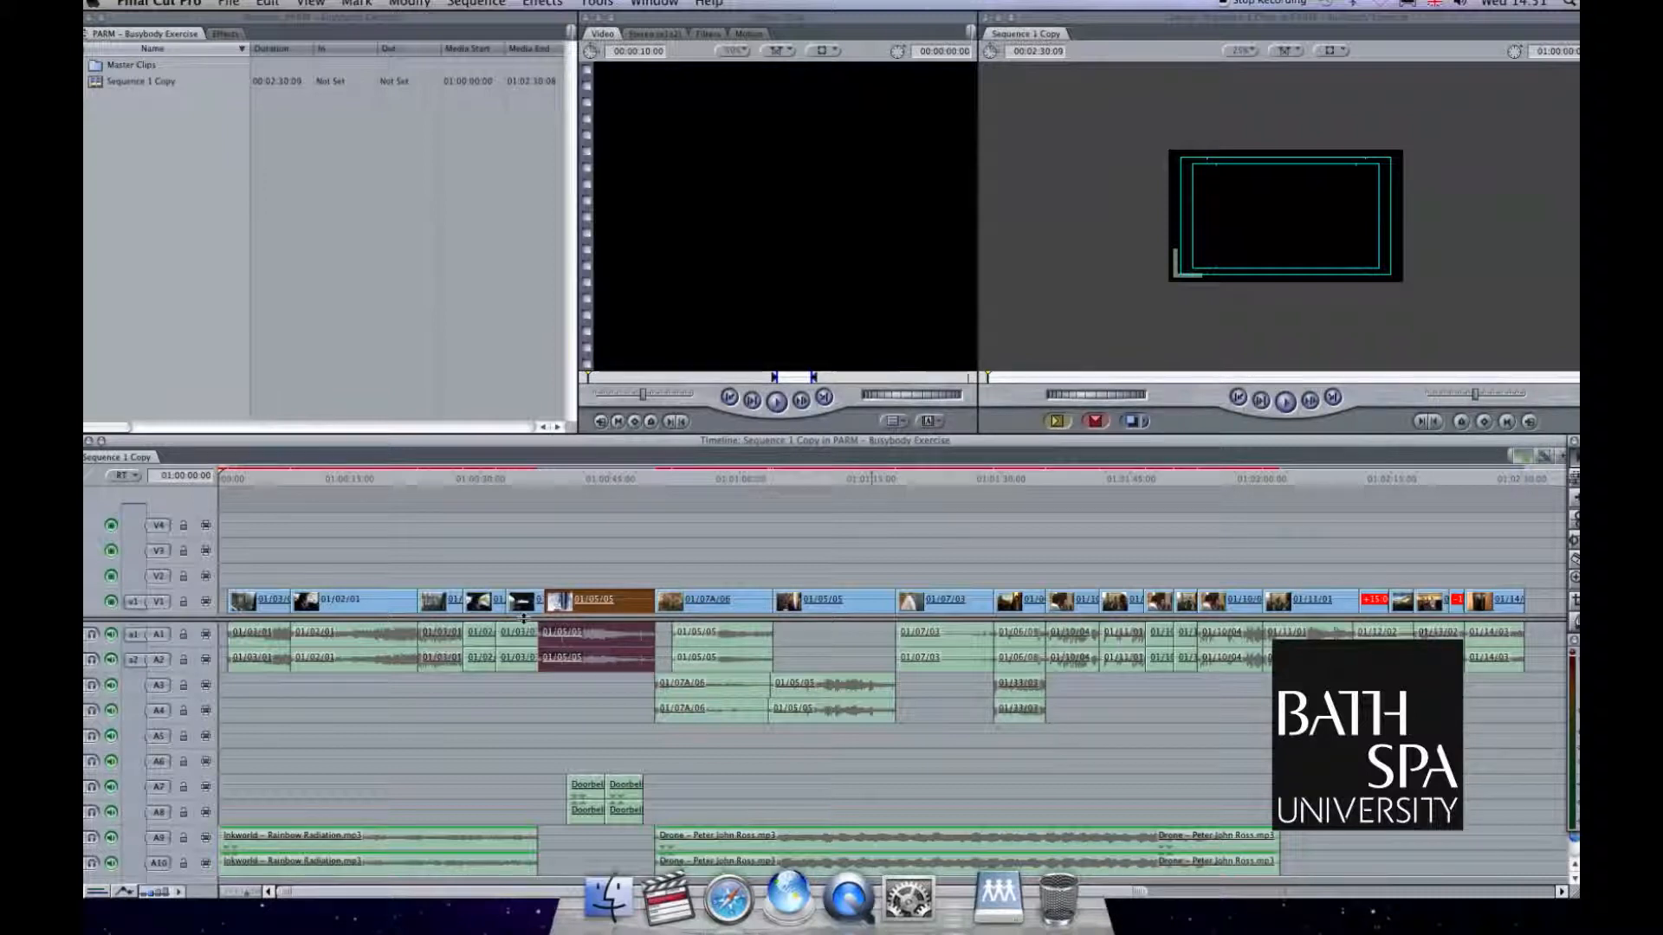
# Select only the audio of the sequence's first three clips on A1 and A2 and move it to tracks A5 and A6
pyautogui.click(462, 691)
pyautogui.moveTo(441, 721); pyautogui.dragTo(275, 642)
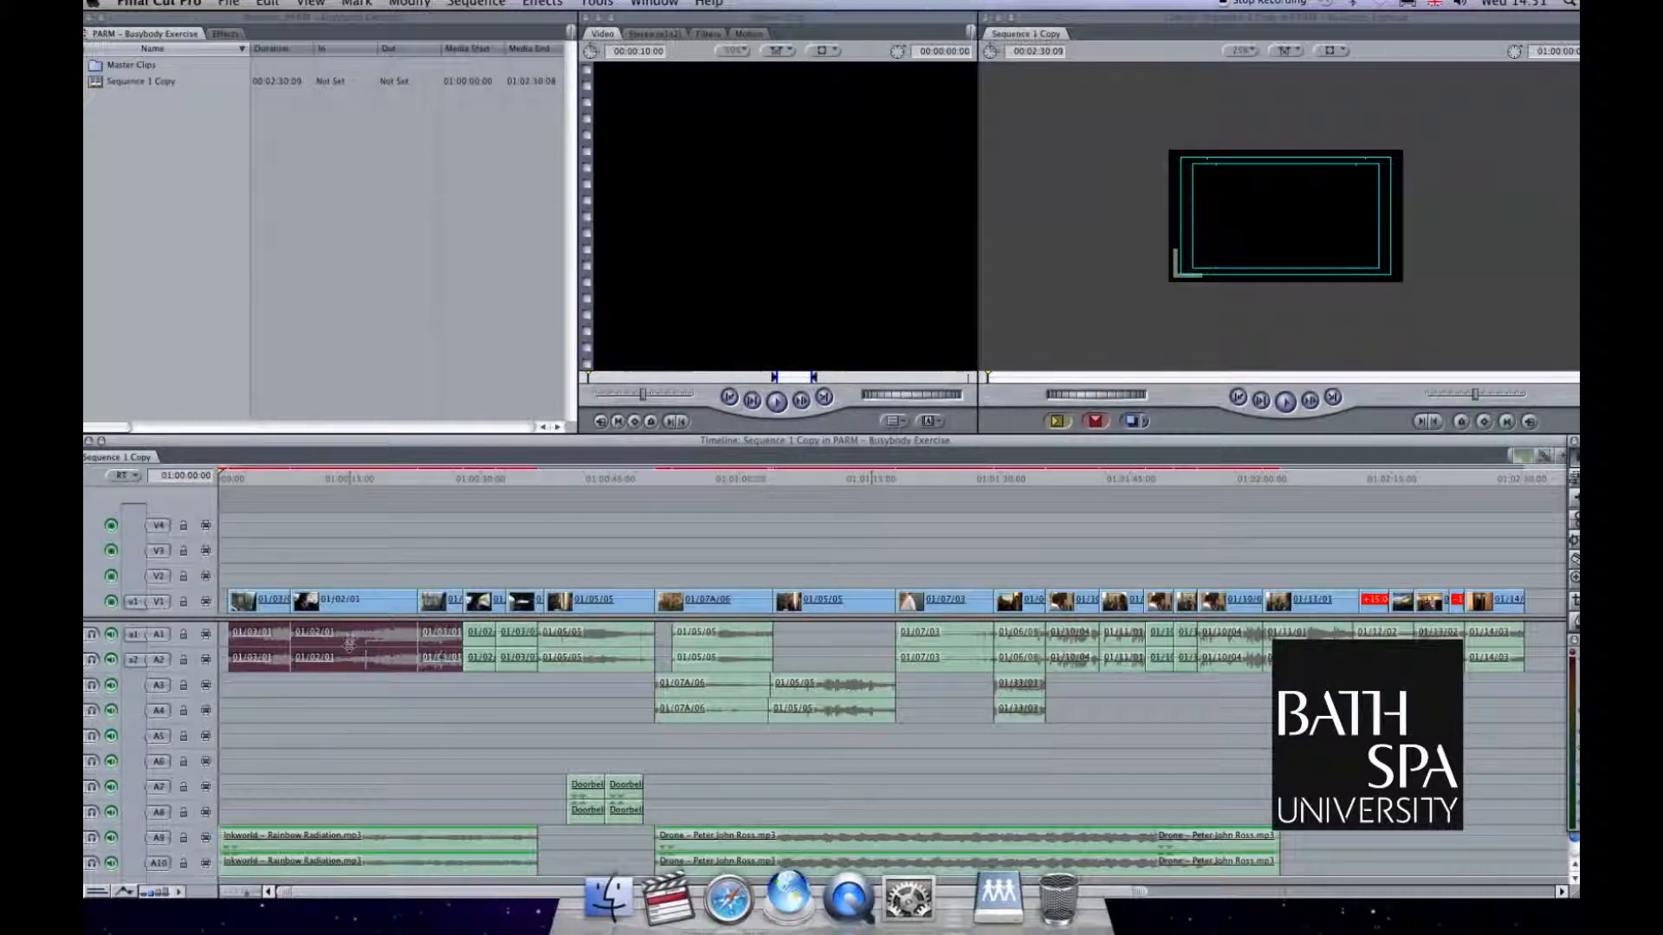
pyautogui.moveTo(451, 711); pyautogui.dragTo(376, 731)
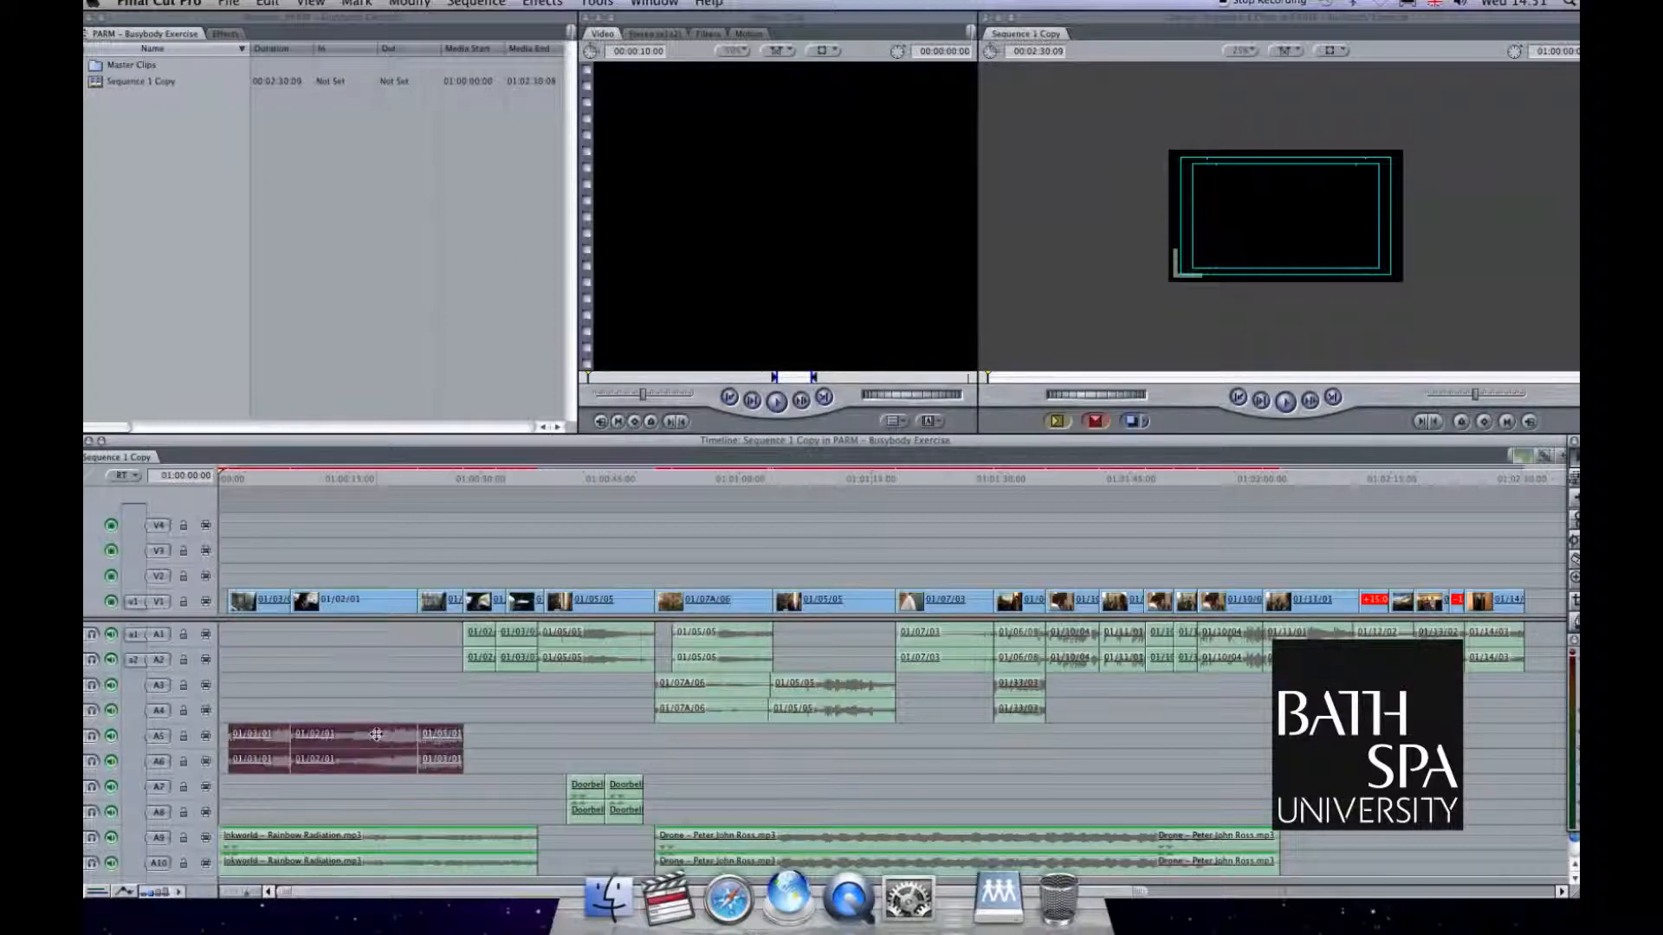
# Move the 01/07/03 clip's audio pair from tracks A1 and A2 to tracks A5 and A6
pyautogui.click(482, 639)
pyautogui.click(517, 637)
pyautogui.click(574, 641)
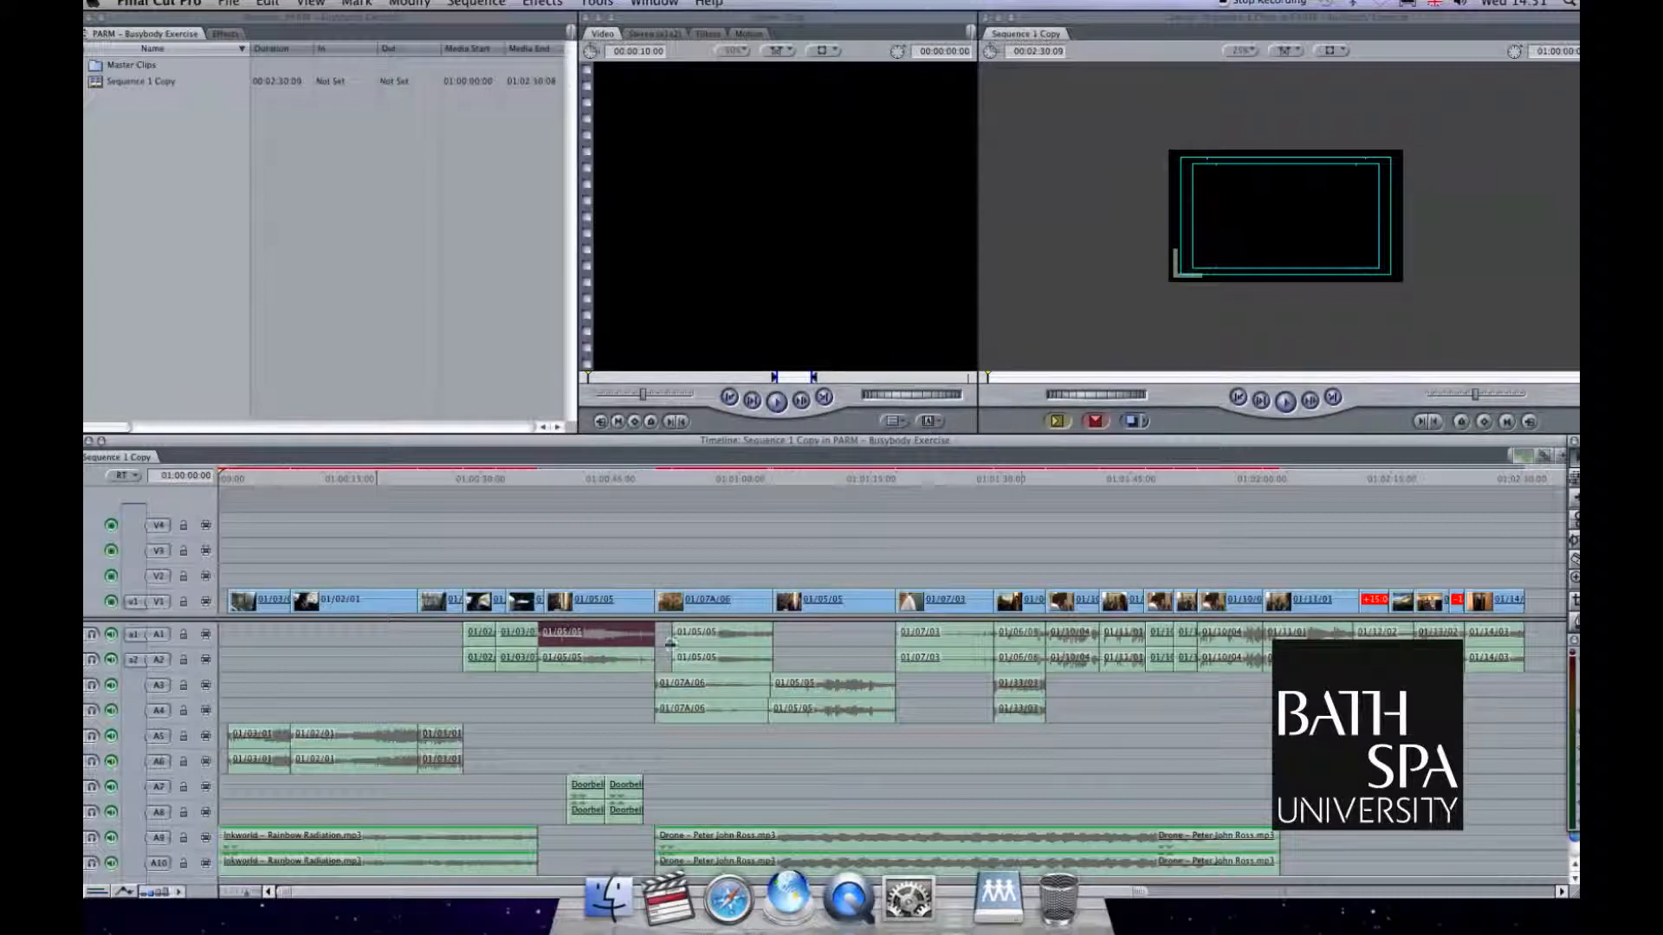
pyautogui.click(961, 640)
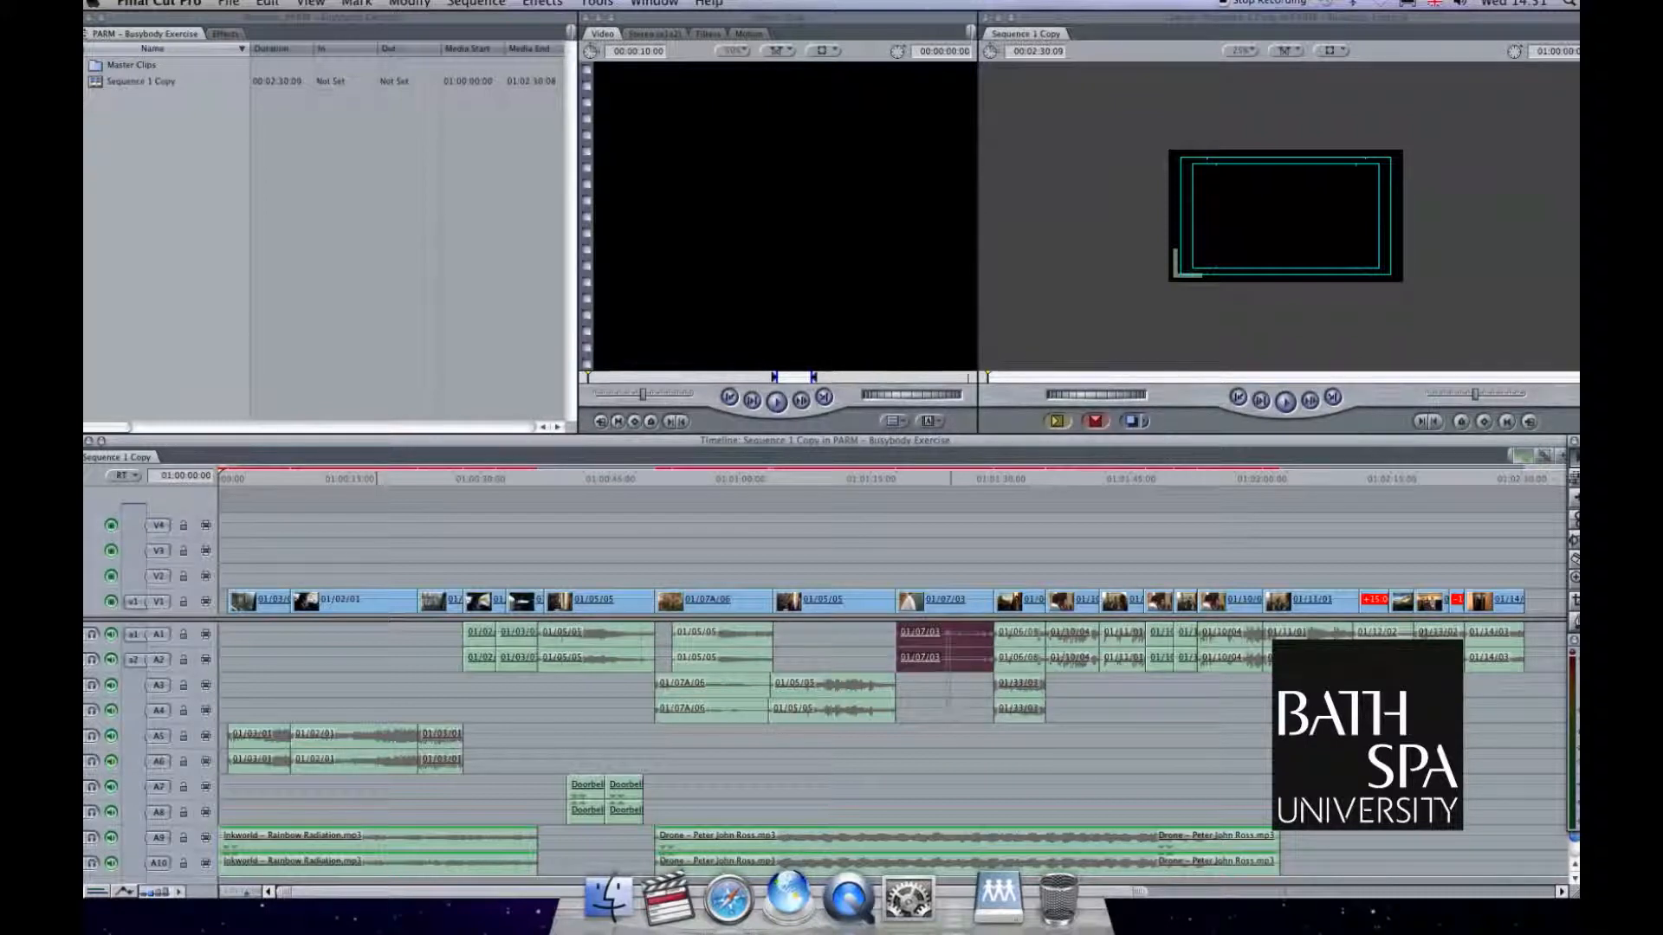
pyautogui.moveTo(957, 635); pyautogui.dragTo(952, 746)
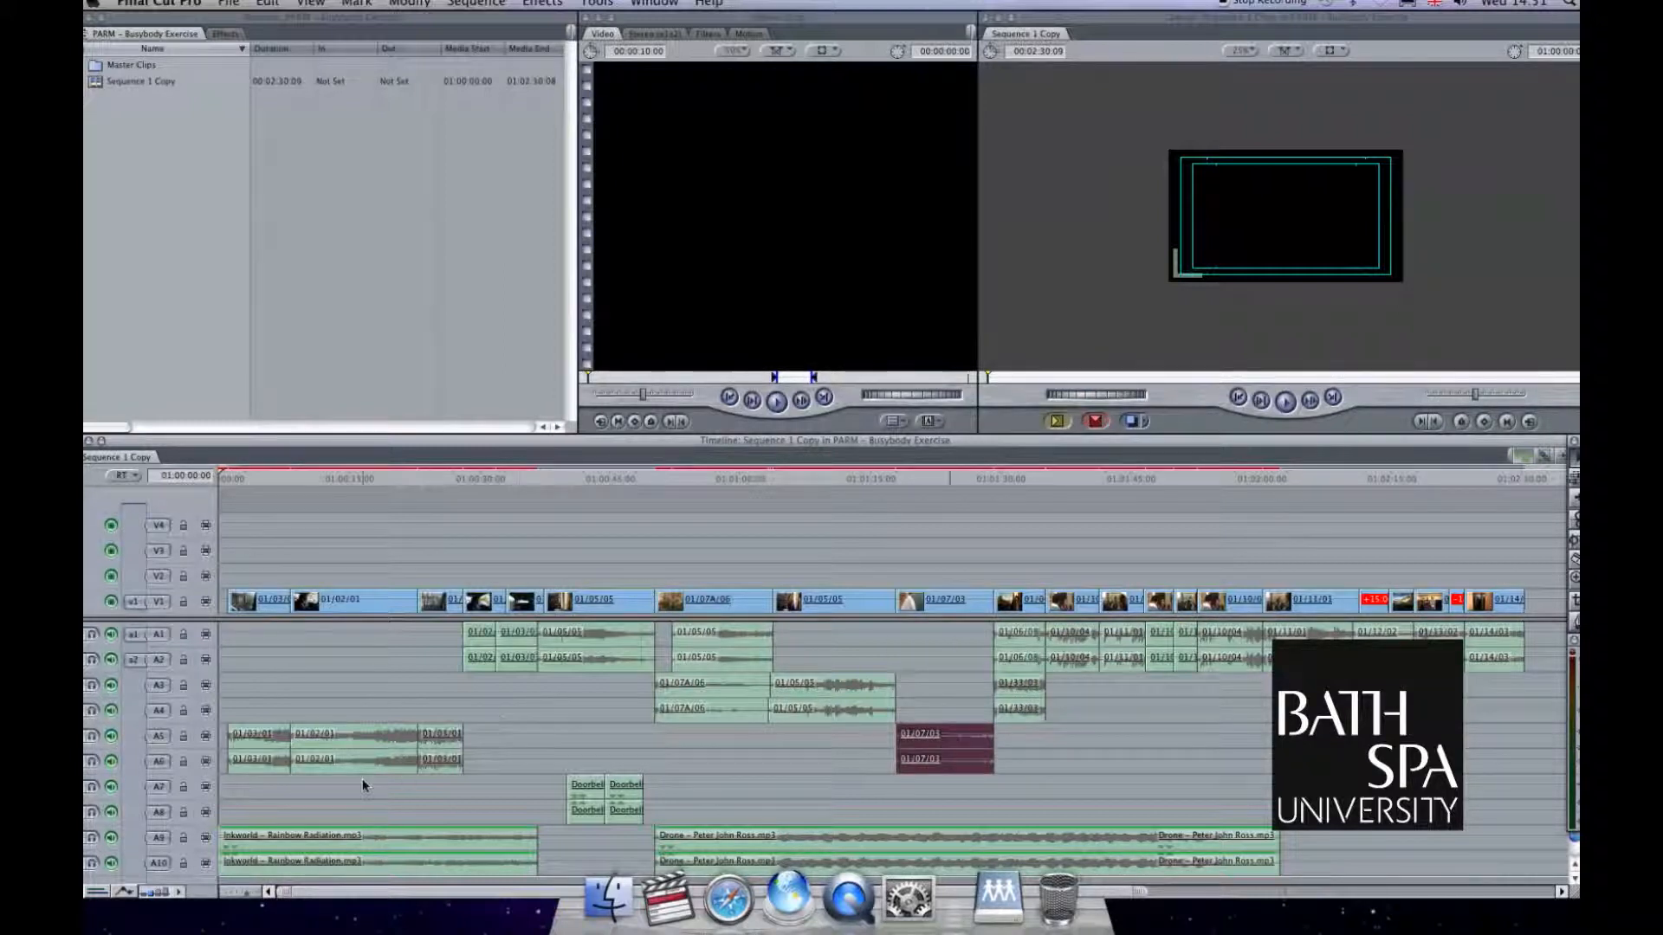